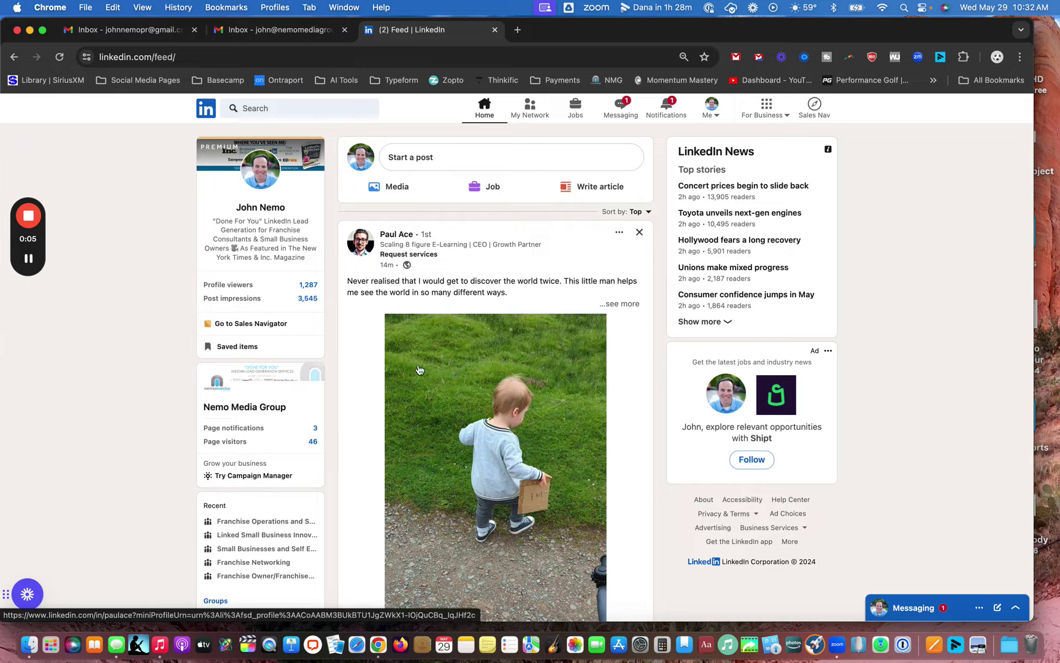
Annotate the post's 'Request services' link and author header, then clear the drawings and restore the feed
scroll(456, 320, up, 5)
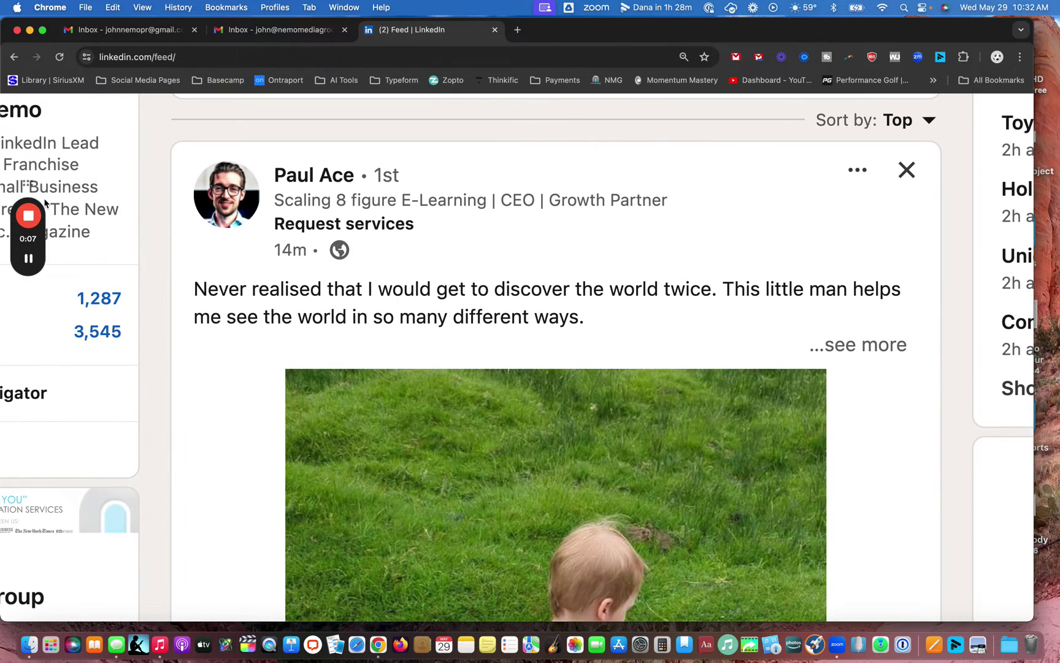
mouse_move(28, 215)
click(25, 354)
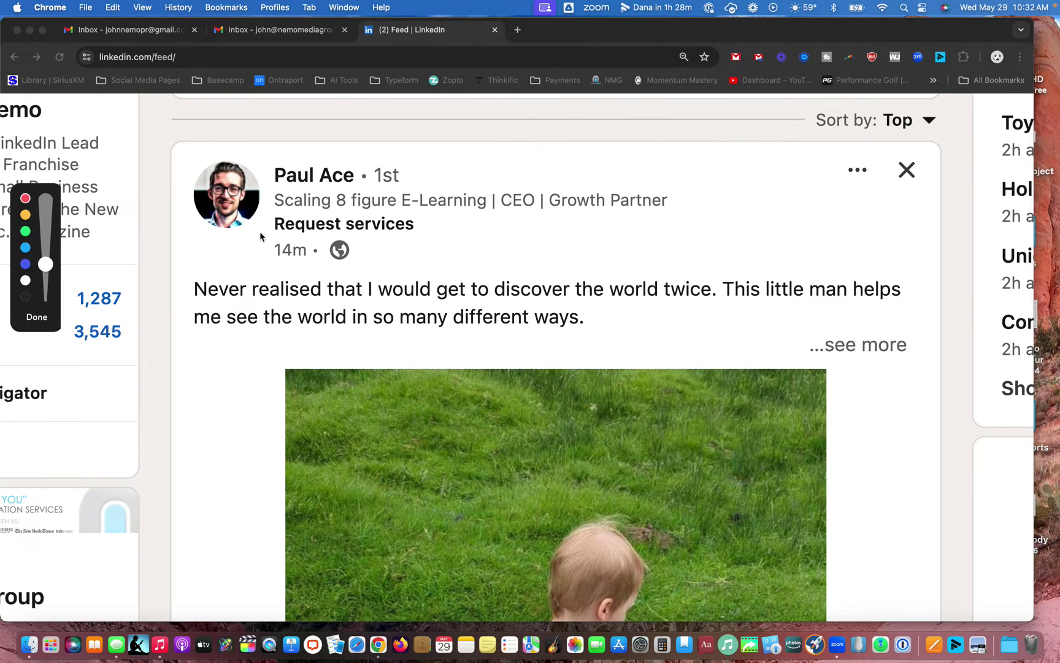
drag(257, 233, 442, 244)
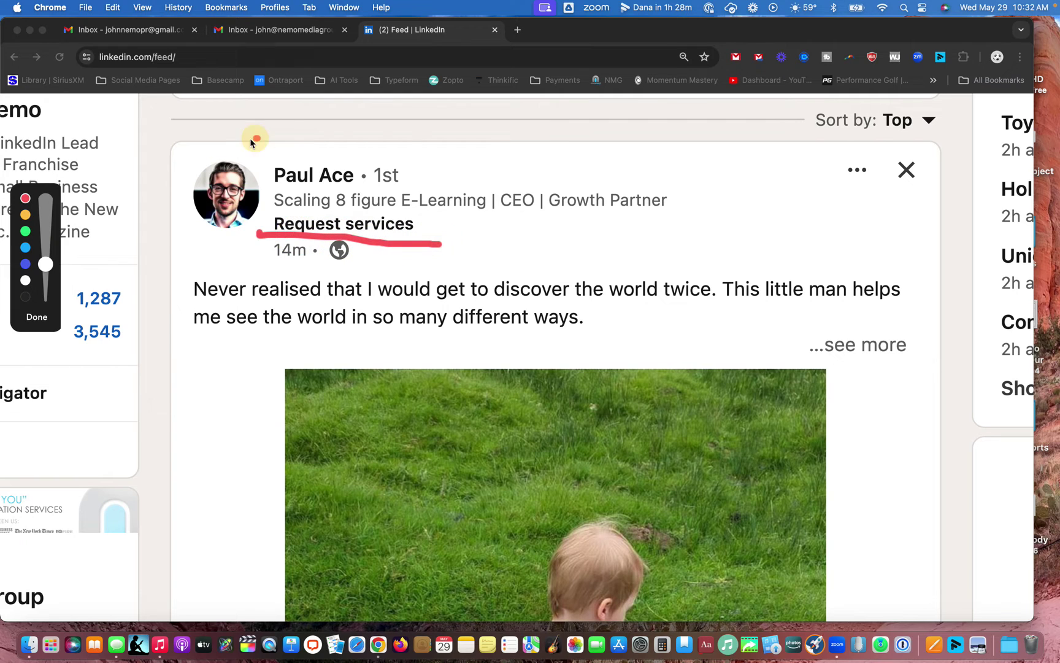
mouse_move(257, 138)
mouse_down()
mouse_move(170, 242)
mouse_move(283, 245)
mouse_up()
mouse_move(626, 218)
mouse_down()
mouse_move(414, 218)
mouse_move(443, 237)
mouse_up()
click(35, 317)
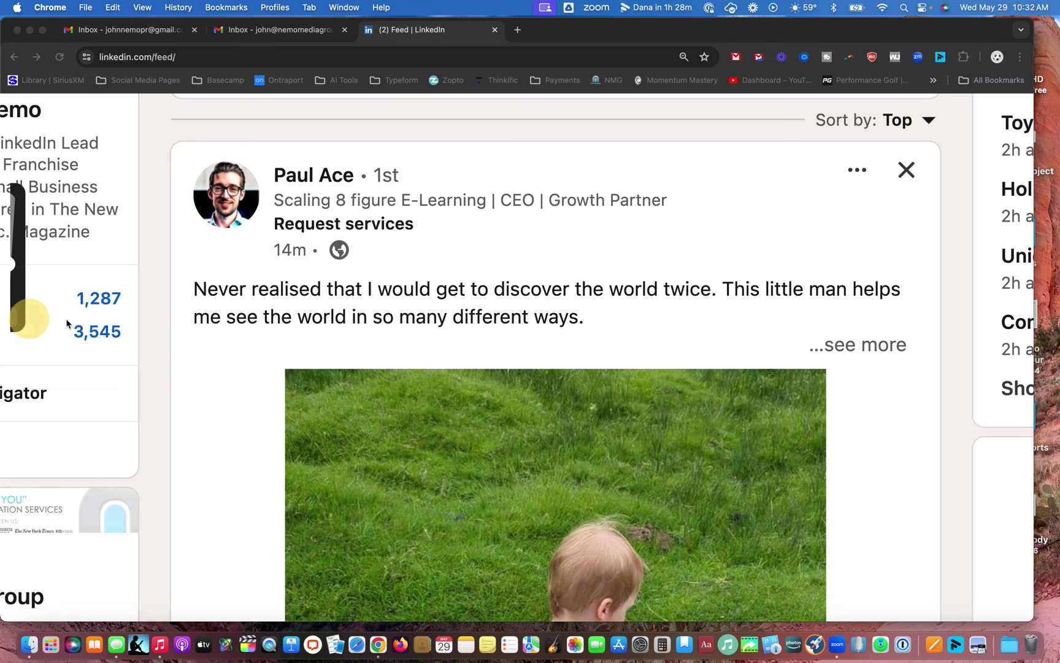
click(152, 354)
key(super+minus)
key(super+minus)
key(super+minus)
key(super+minus)
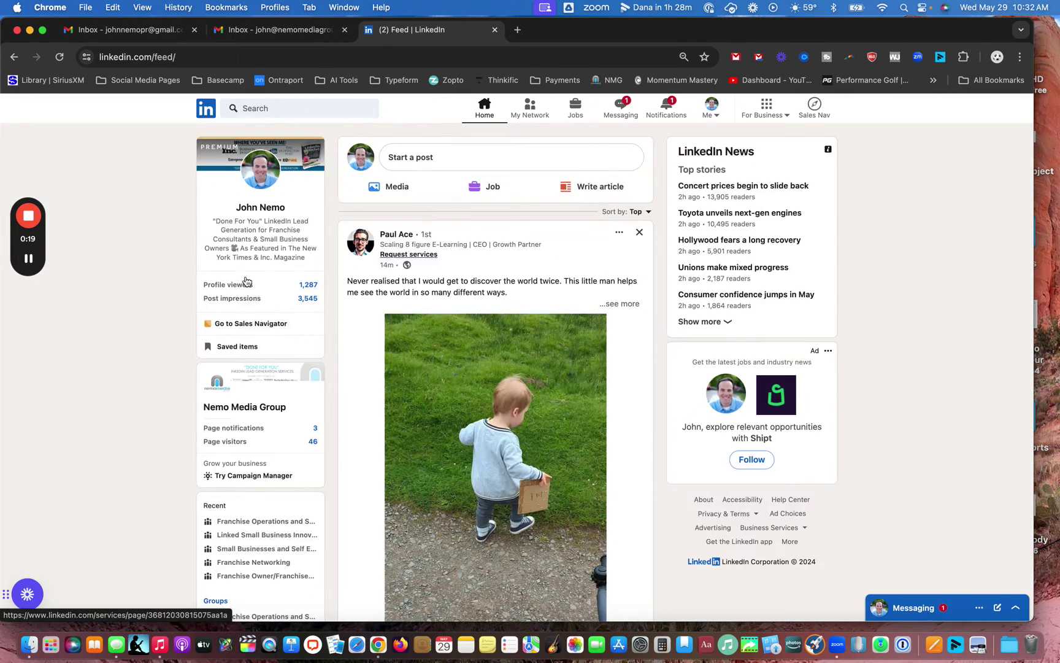
Open the post author's services page in a new tab, then switch back to the feed
click(415, 255)
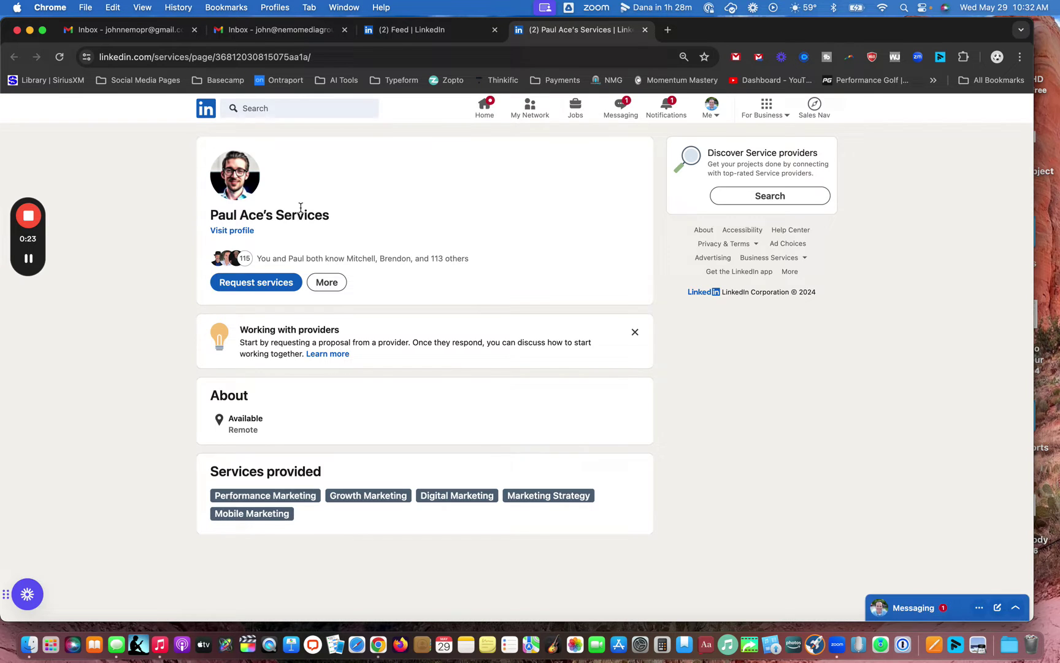
scroll(301, 207, up, 5)
click(420, 29)
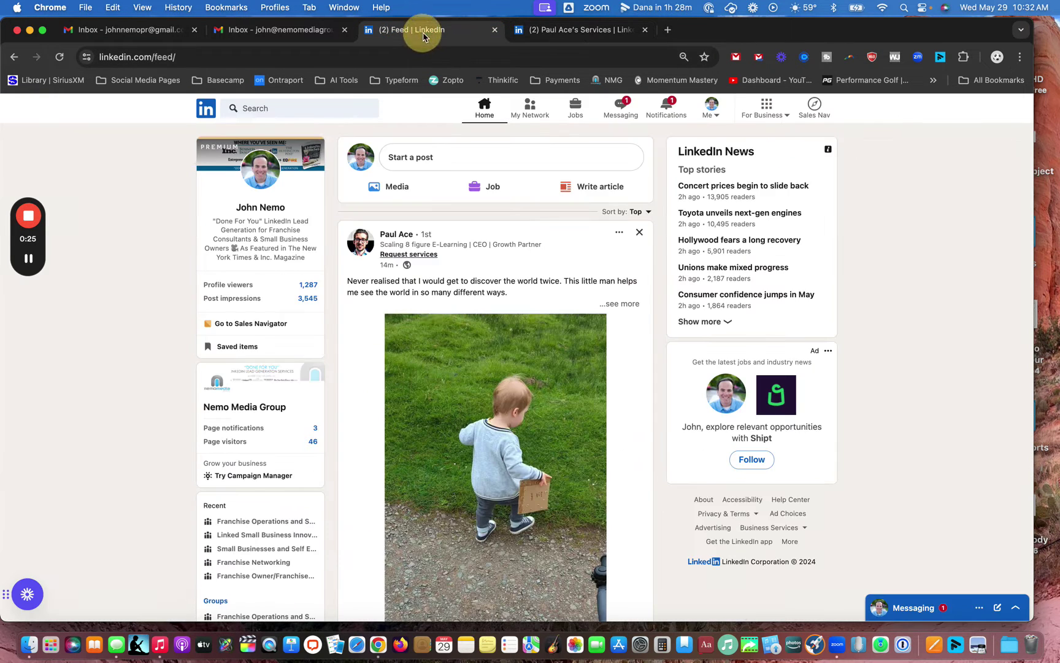
Scroll the feed to the next member's post linking to Conquer Consulting
scroll(429, 317, down, 5)
scroll(430, 317, down, 10)
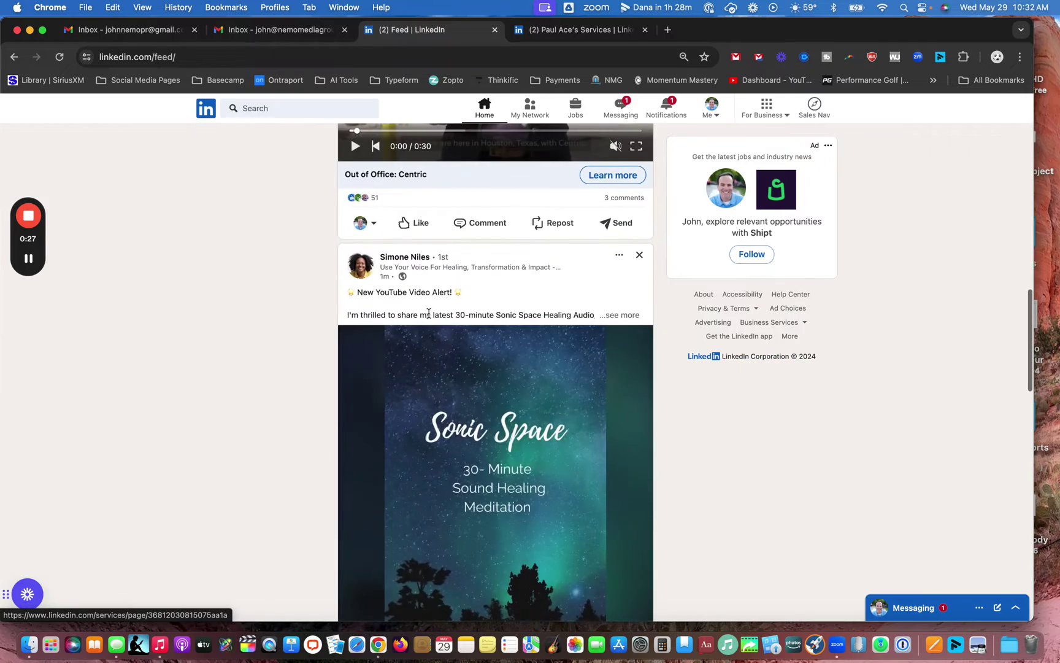
scroll(429, 317, down, 5)
scroll(430, 317, down, 5)
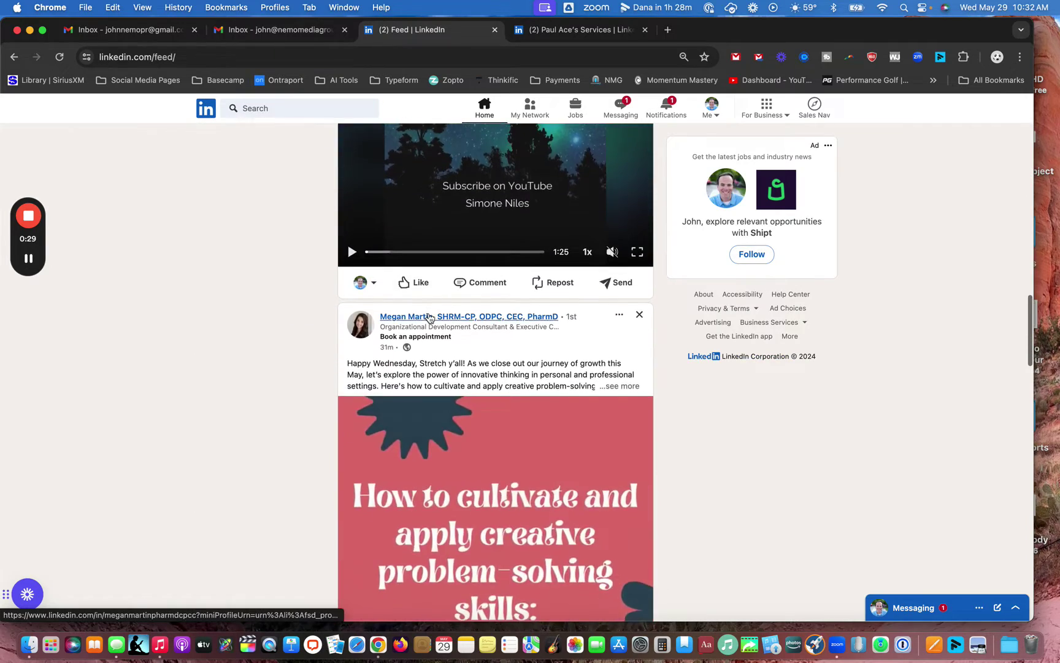
scroll(429, 318, up, 5)
scroll(429, 318, up, 4)
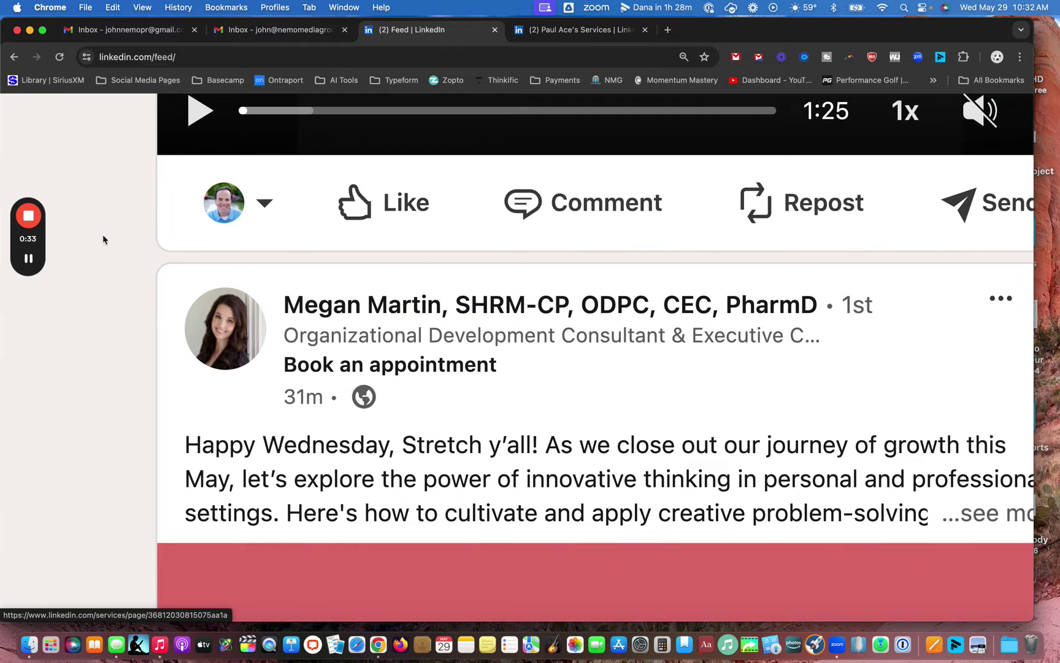
scroll(441, 391, down, 5)
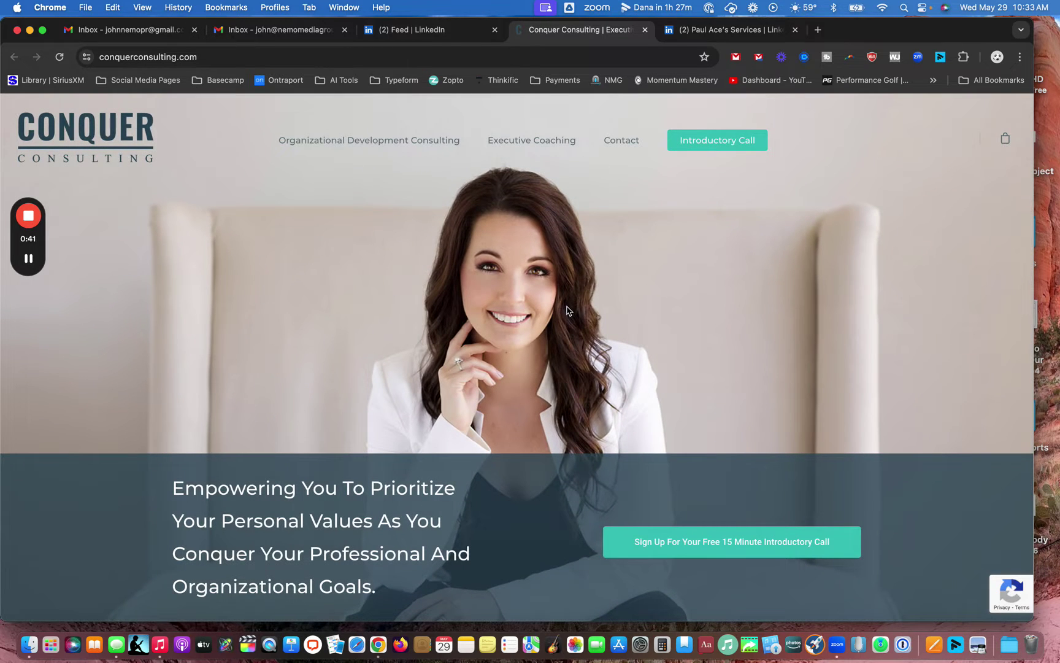
scroll(566, 310, down, 5)
Return to the LinkedIn feed and scroll back to the top
click(435, 41)
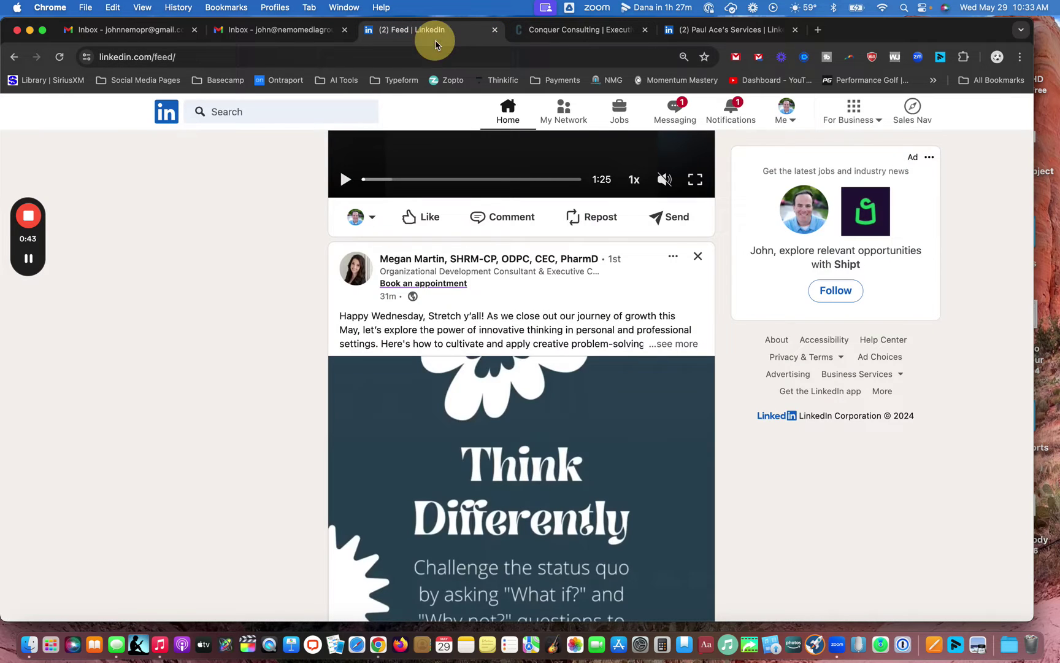
scroll(409, 322, up, 5)
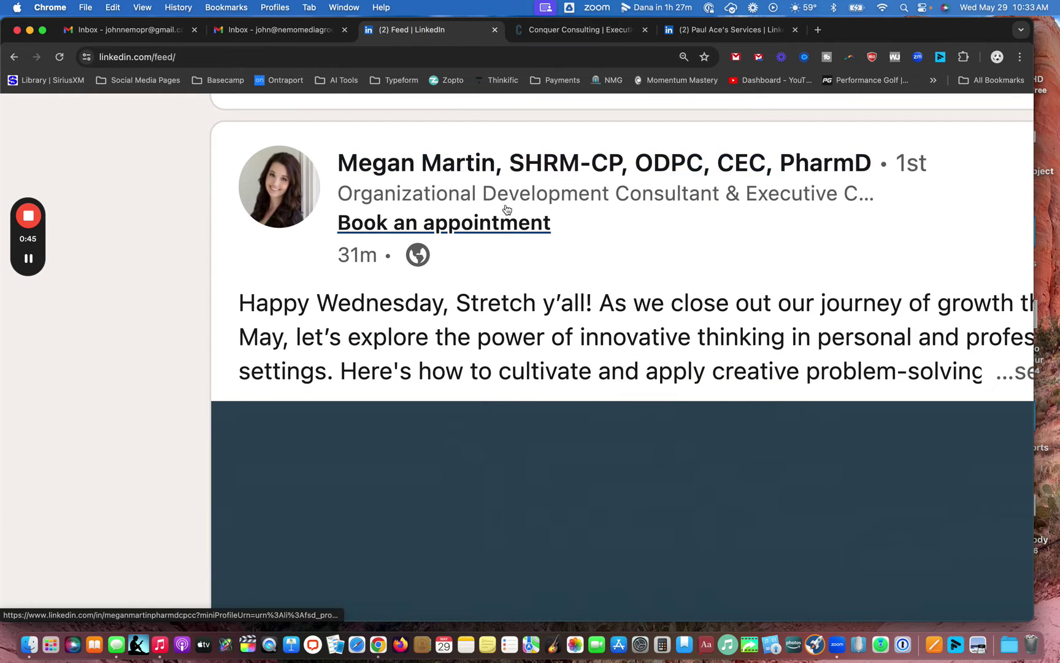
scroll(506, 215, down, 5)
scroll(506, 220, down, 10)
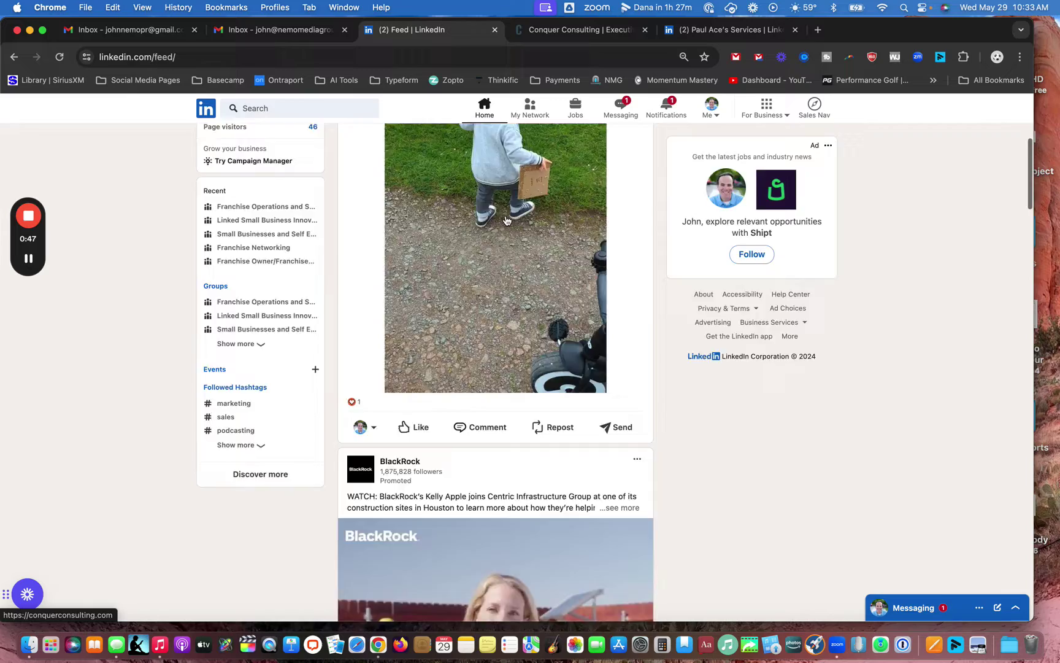
scroll(506, 220, up, 10)
scroll(280, 206, up, 5)
scroll(278, 202, down, 5)
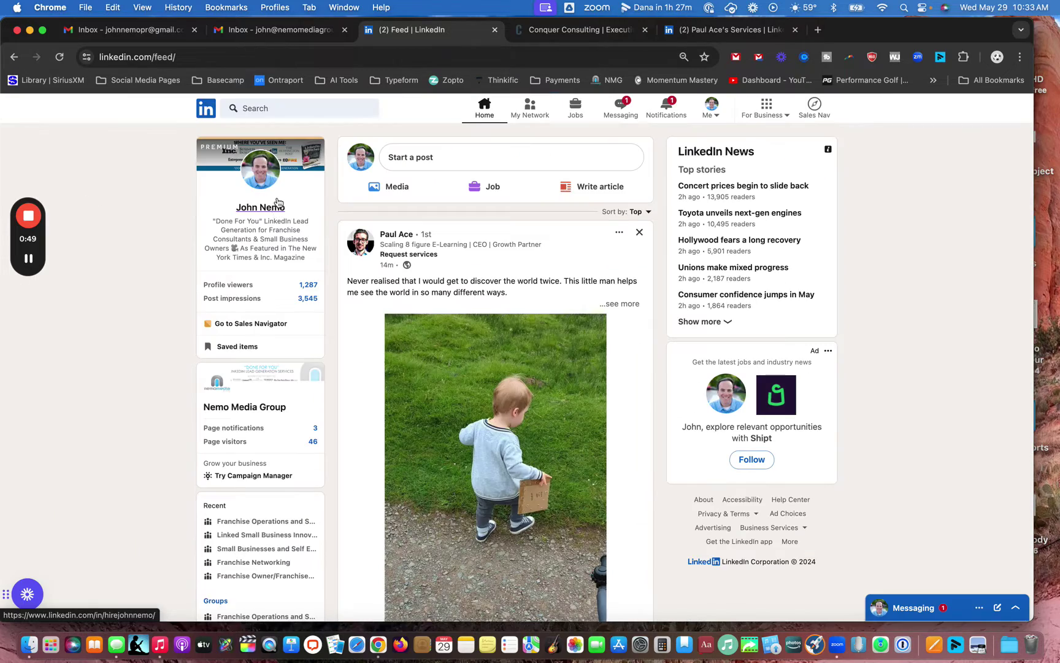
Open your own profile from the left profile card
click(278, 206)
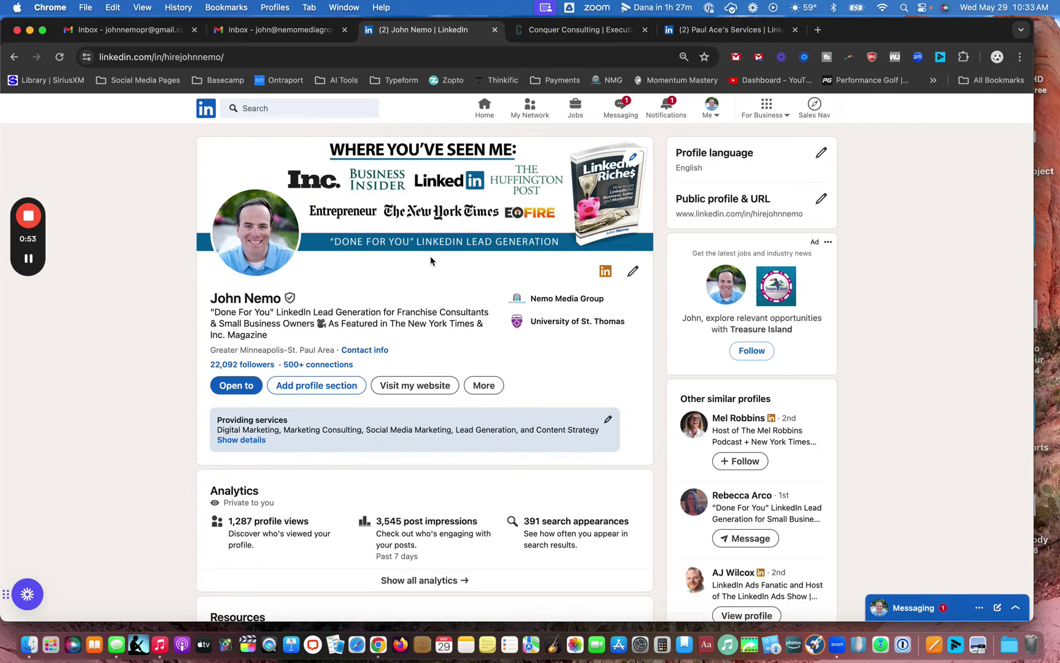
scroll(430, 241, up, 5)
scroll(430, 242, down, 5)
scroll(645, 279, up, 5)
scroll(645, 279, down, 5)
Open the Edit intro dialog from the intro pencil icon
click(633, 273)
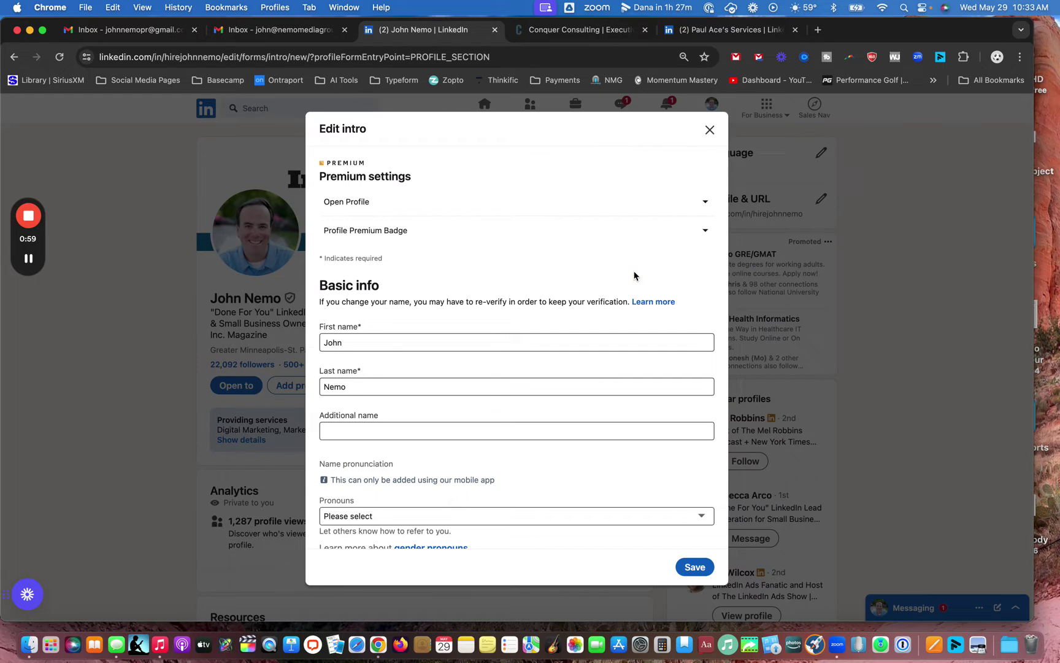
scroll(446, 297, down, 15)
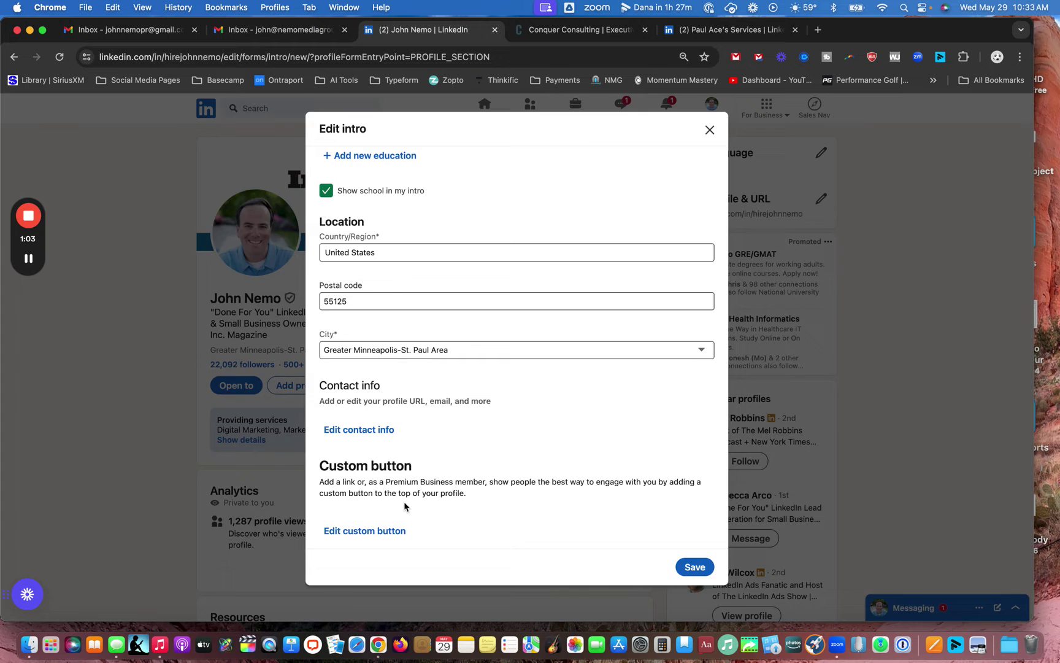
scroll(416, 448, up, 5)
scroll(416, 453, down, 5)
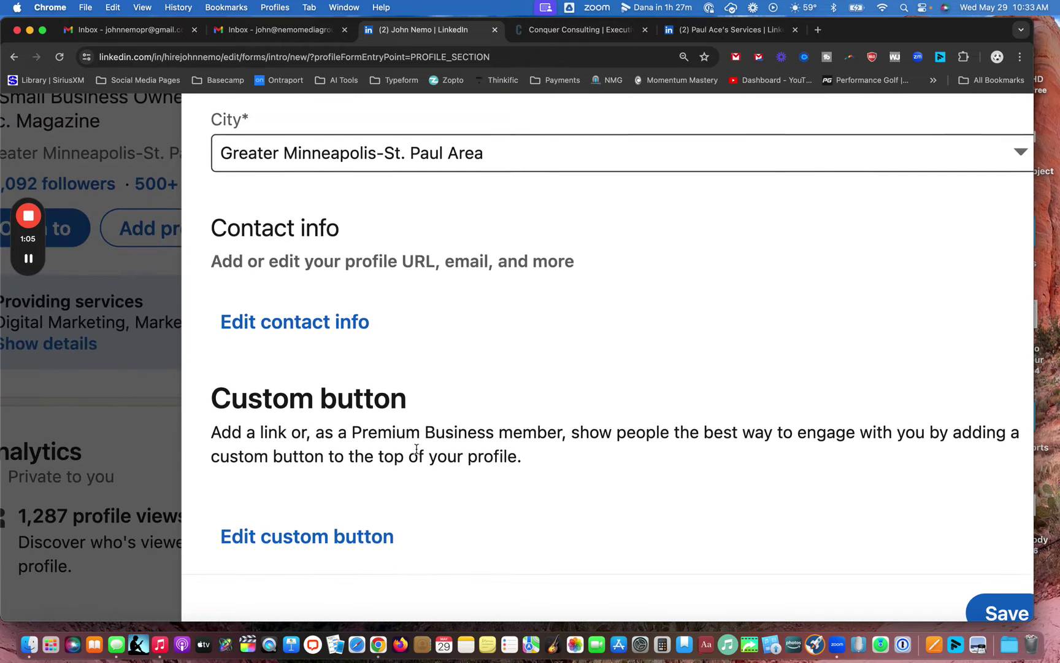
scroll(416, 448, up, 4)
Highlight the Premium Business member wording and custom button description, then scroll to Custom button
drag(298, 413, 508, 411)
click(508, 412)
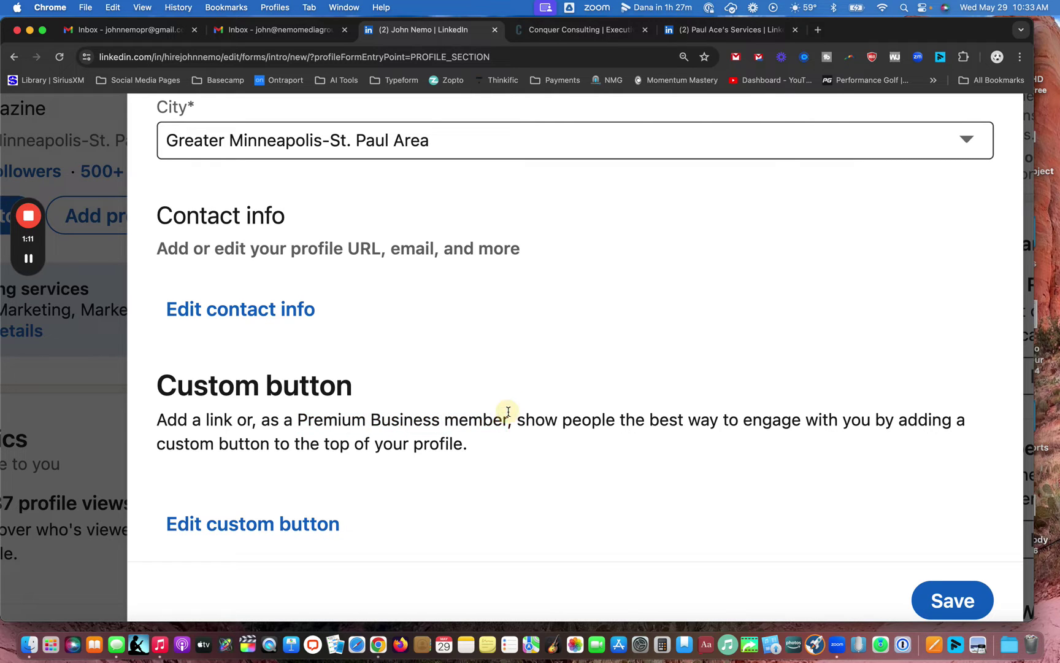
drag(481, 452, 158, 421)
click(395, 435)
scroll(396, 432, down, 5)
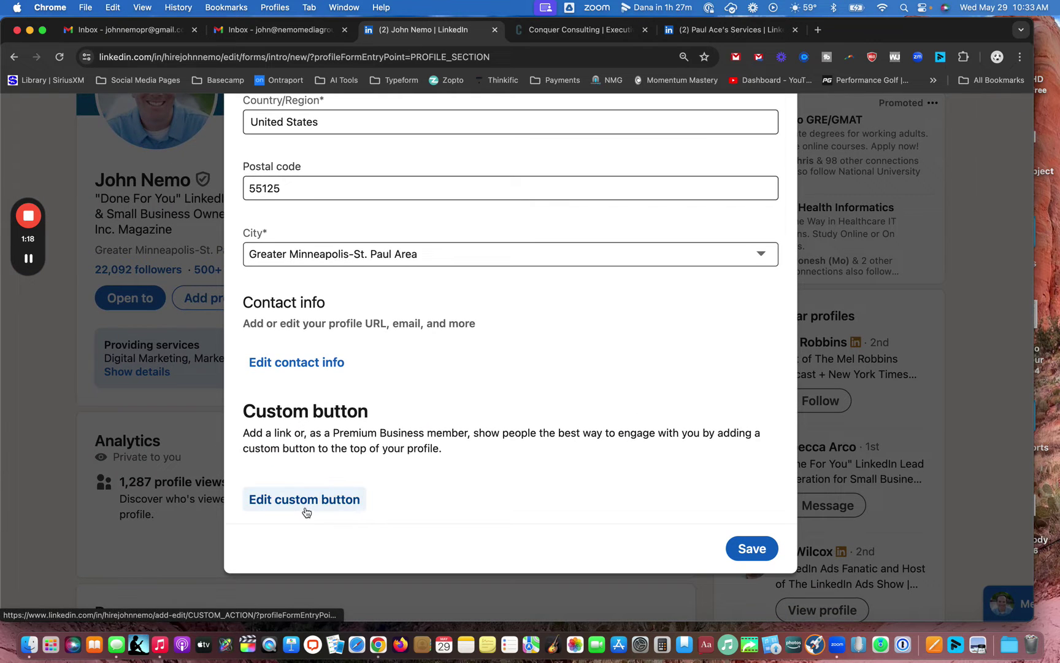
scroll(305, 510, up, 3)
scroll(306, 511, down, 5)
Open the custom button settings and annotate them, crossing out the Link option
click(313, 532)
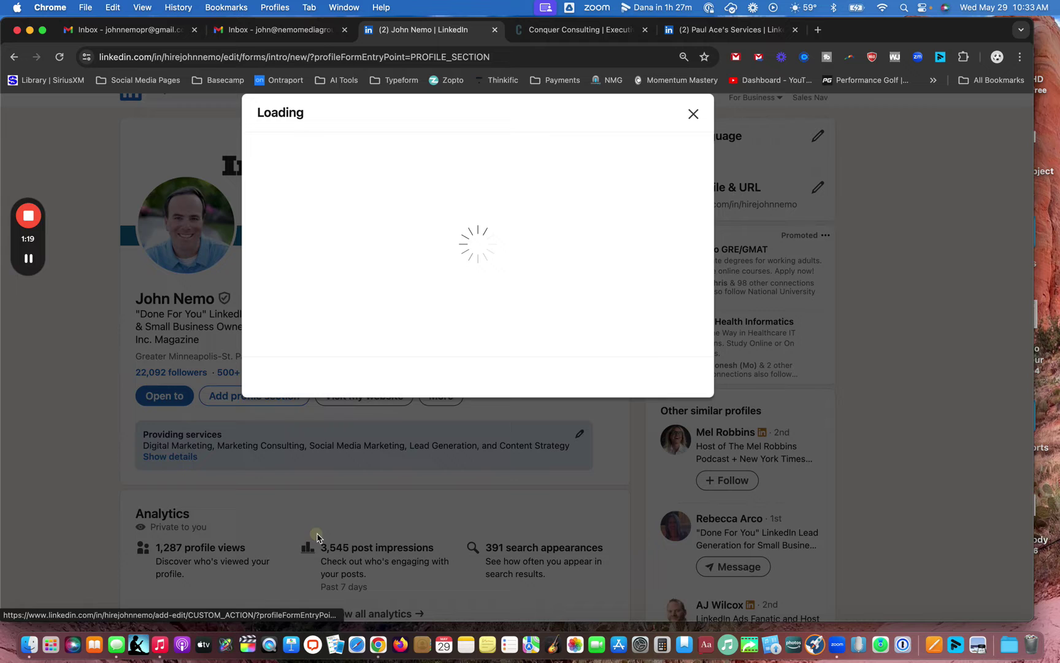
scroll(340, 199, up, 5)
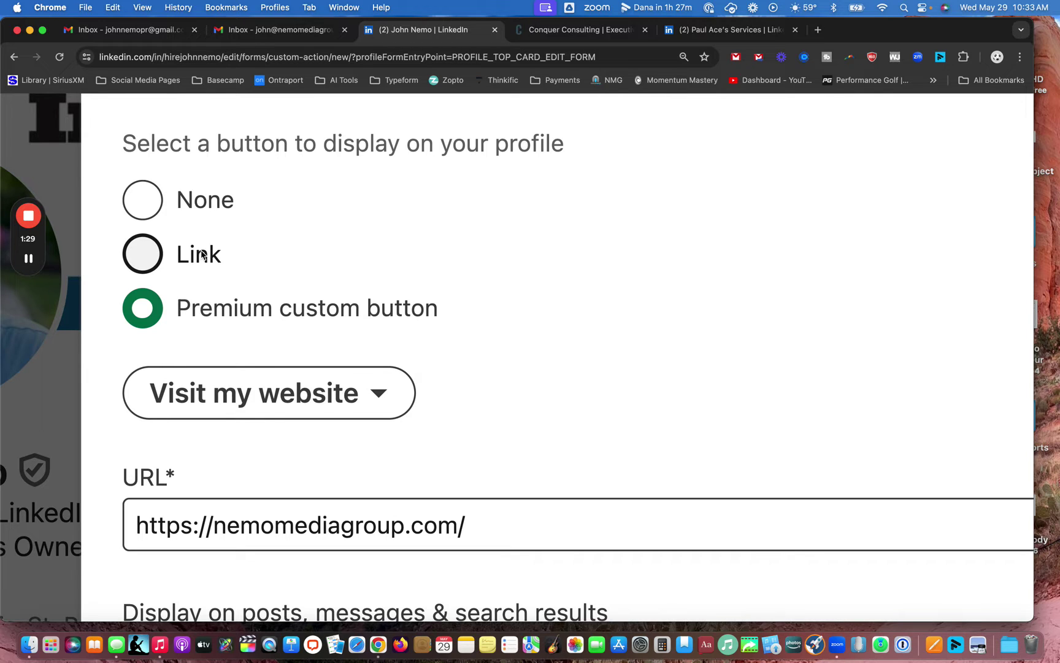
mouse_move(28, 245)
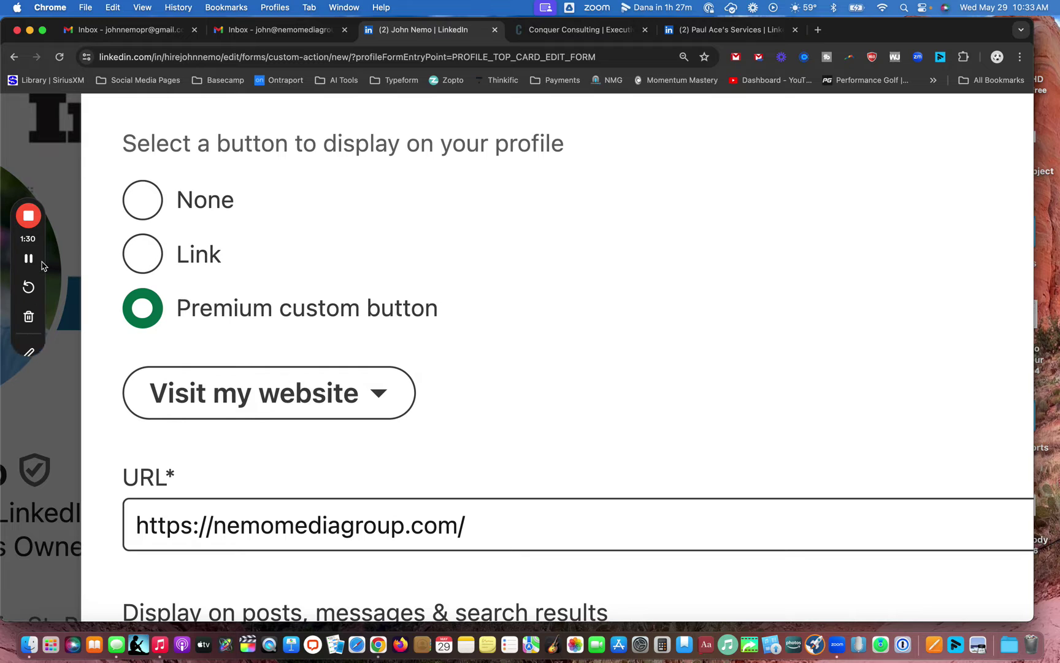
click(28, 350)
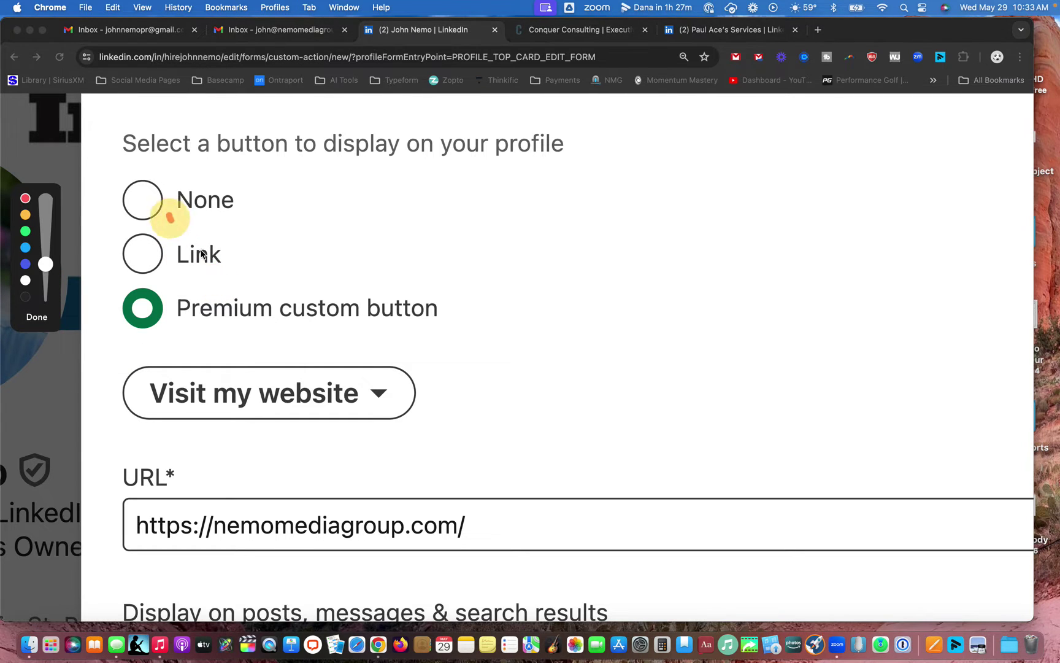
drag(167, 217, 234, 275)
drag(228, 215, 177, 274)
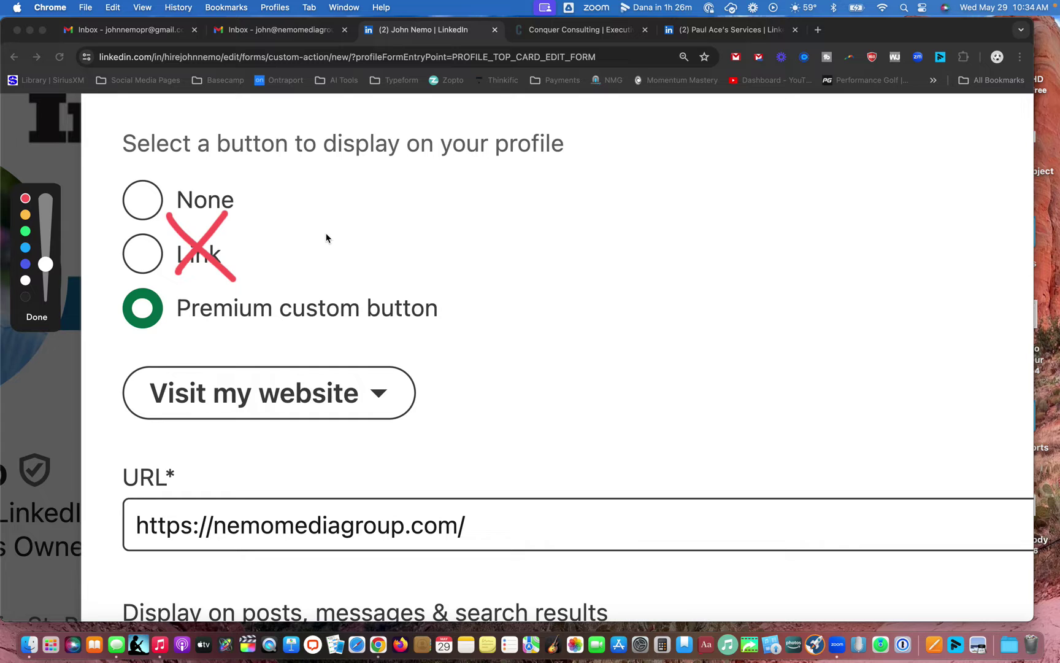
mouse_move(323, 233)
mouse_down()
mouse_move(630, 233)
mouse_move(598, 197)
mouse_move(678, 193)
mouse_up()
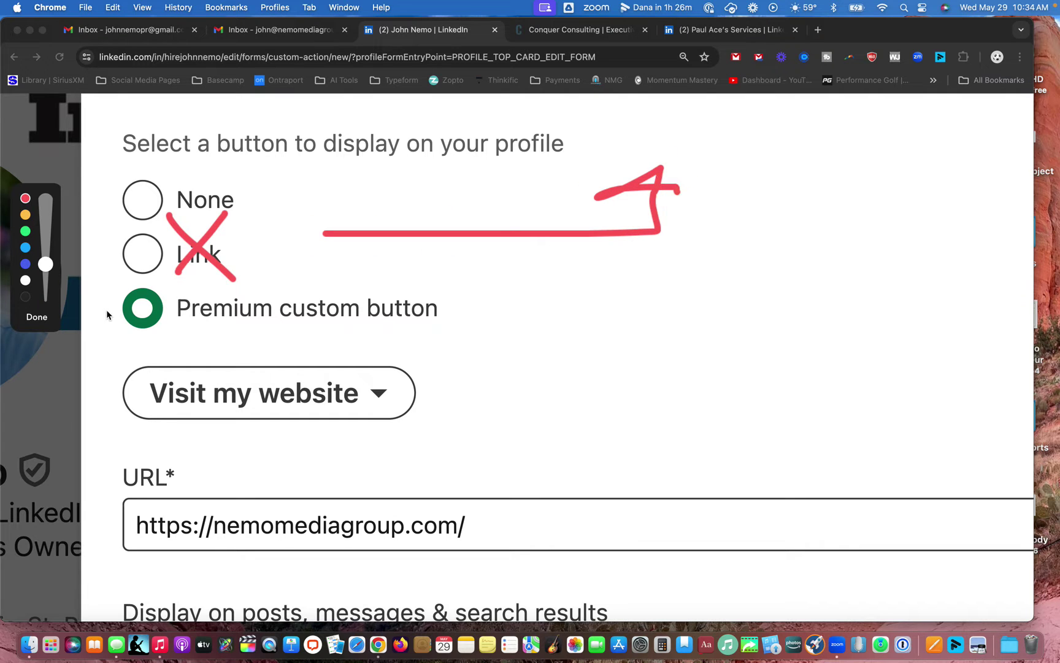
mouse_move(338, 257)
mouse_down()
mouse_move(232, 251)
mouse_move(281, 253)
mouse_up()
click(41, 318)
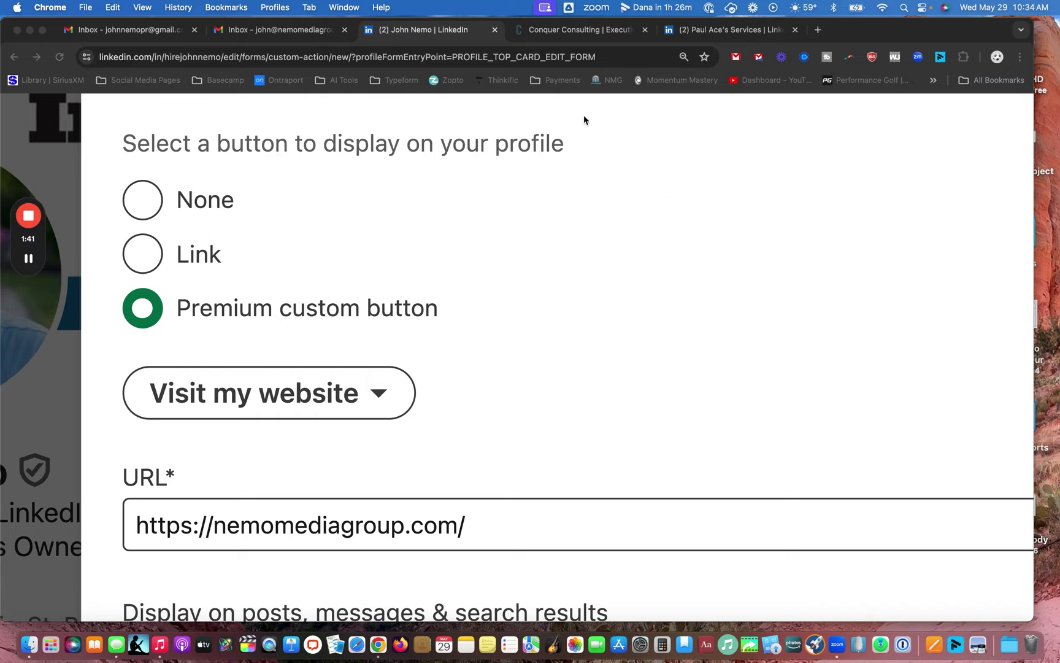
Open LinkedIn from the Social Media Pages bookmarks, find a post showing 'Visit my website', then return to the profile tab
click(726, 31)
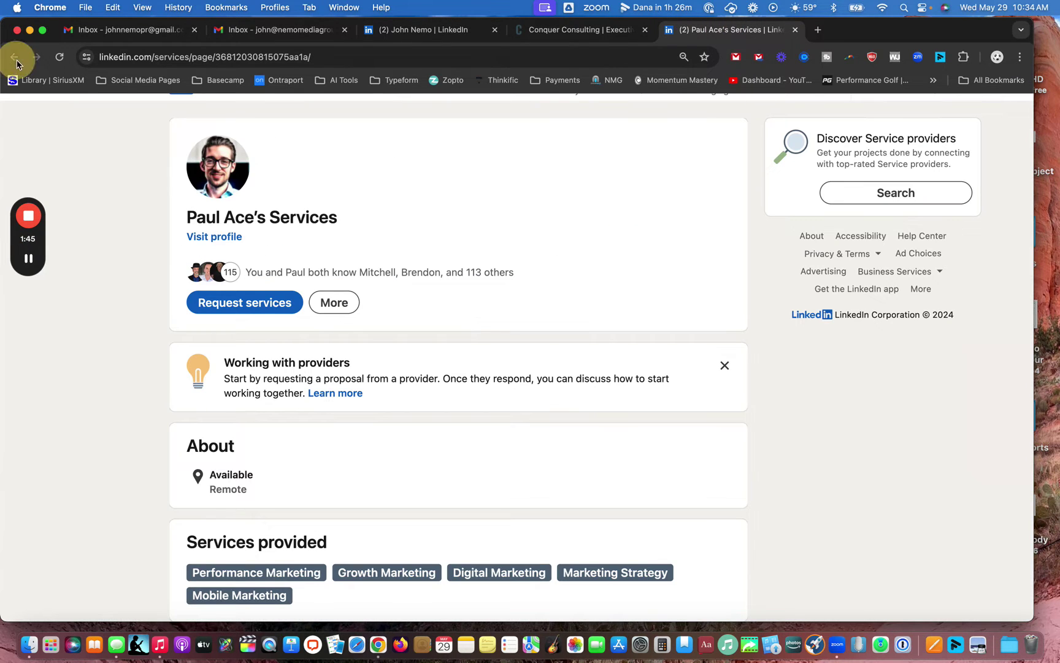
click(135, 81)
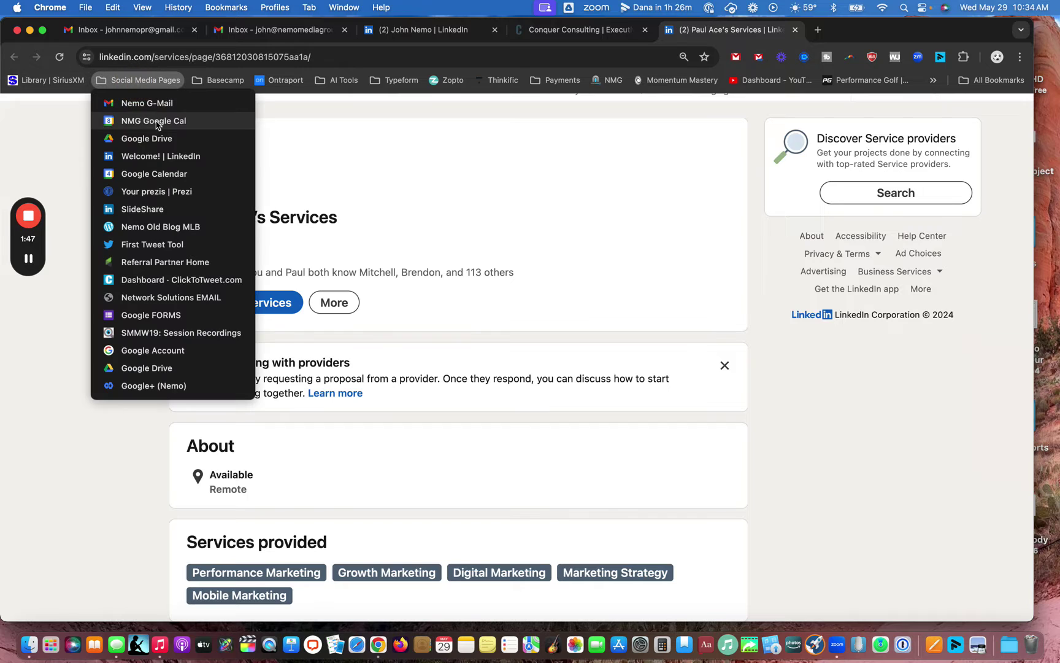
click(164, 152)
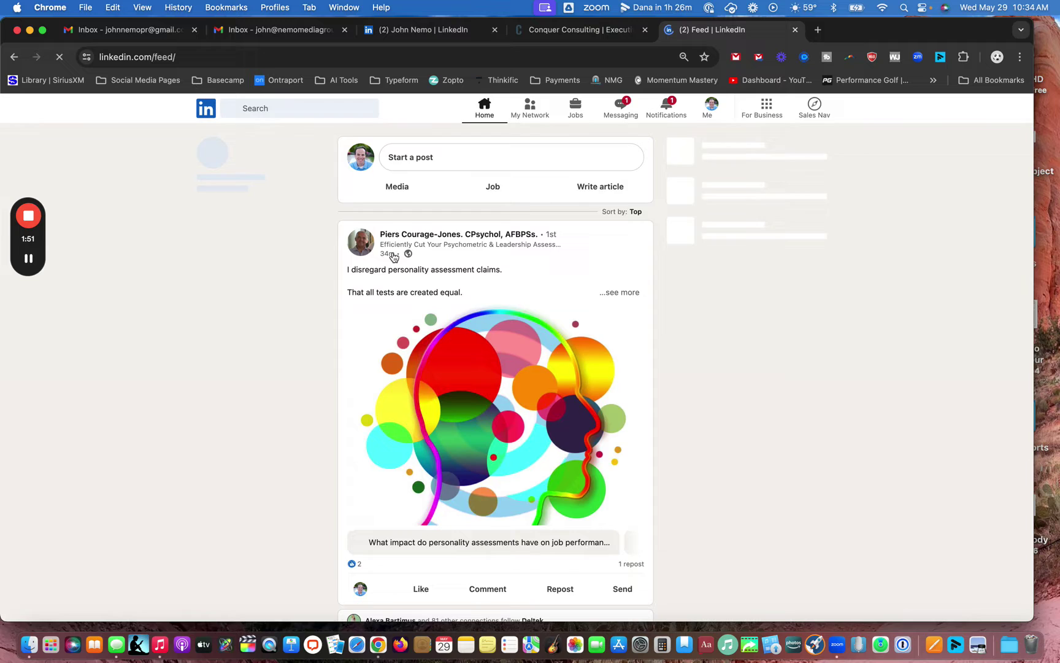
scroll(393, 256, down, 15)
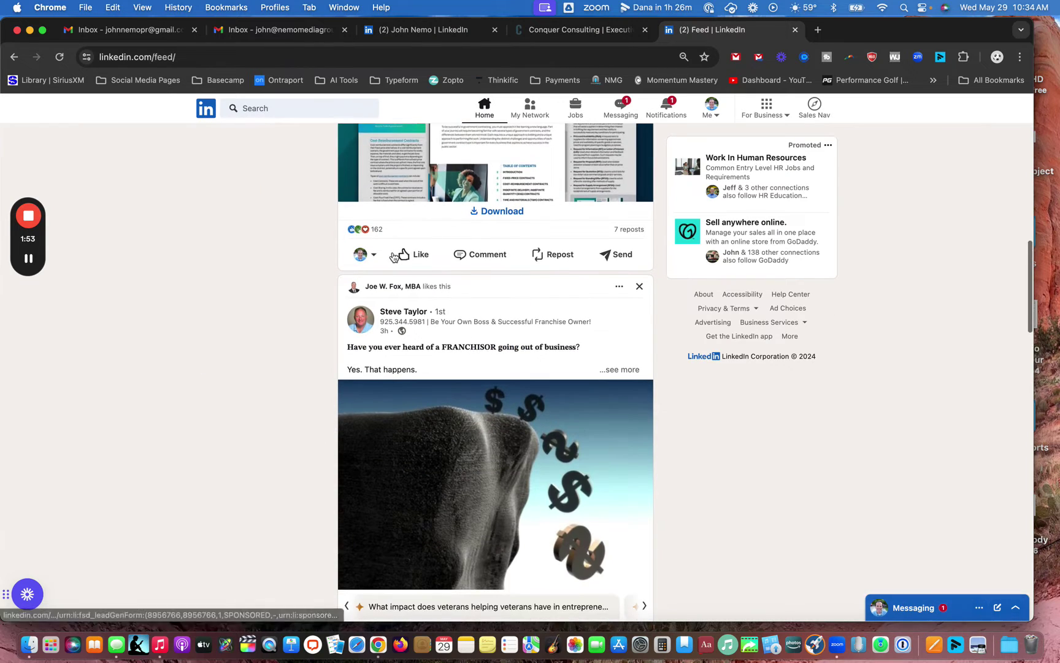
scroll(393, 257, down, 10)
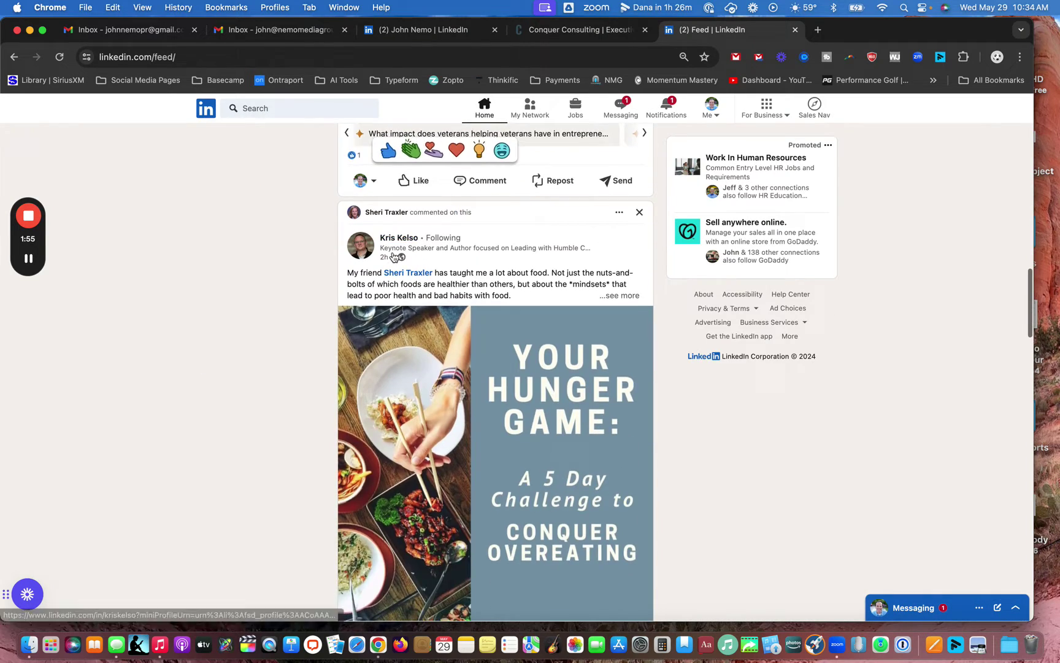
scroll(393, 256, down, 15)
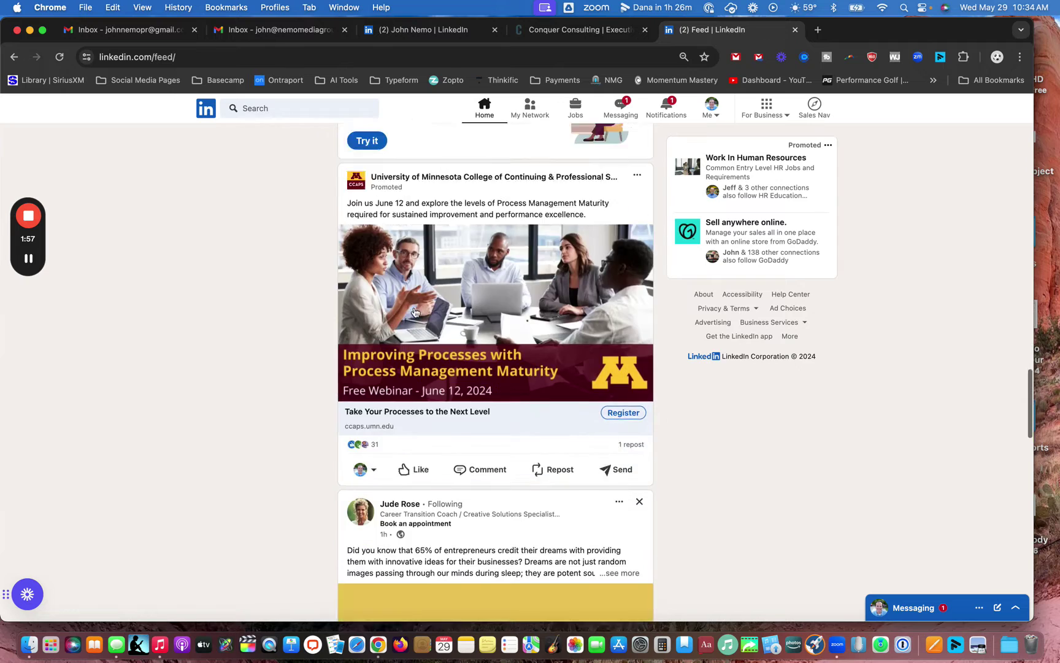
scroll(415, 312, down, 15)
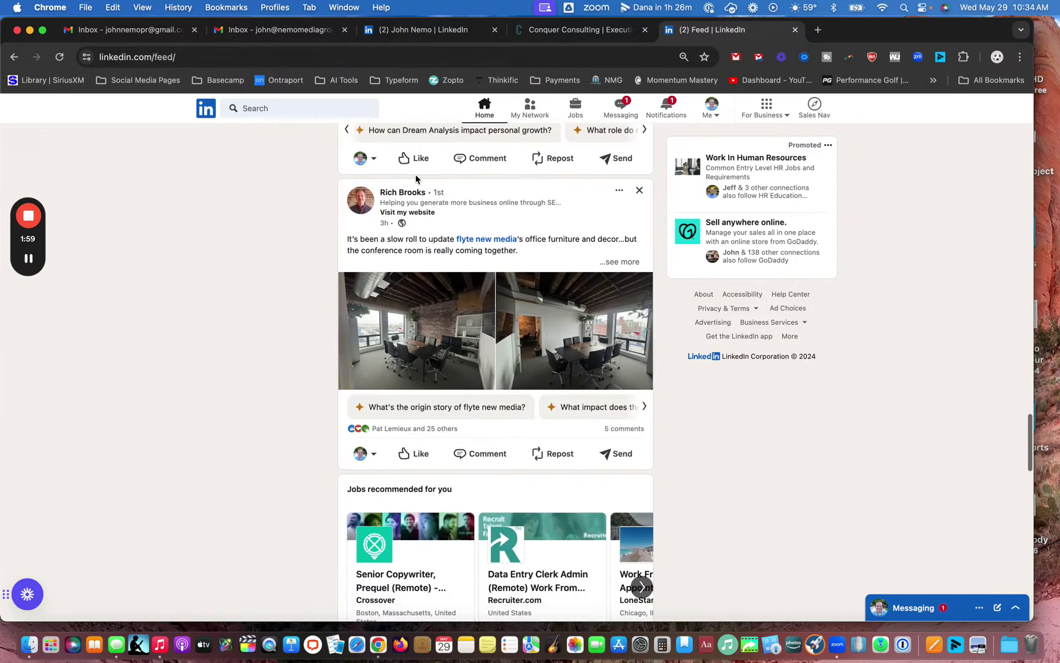
scroll(425, 149, up, 5)
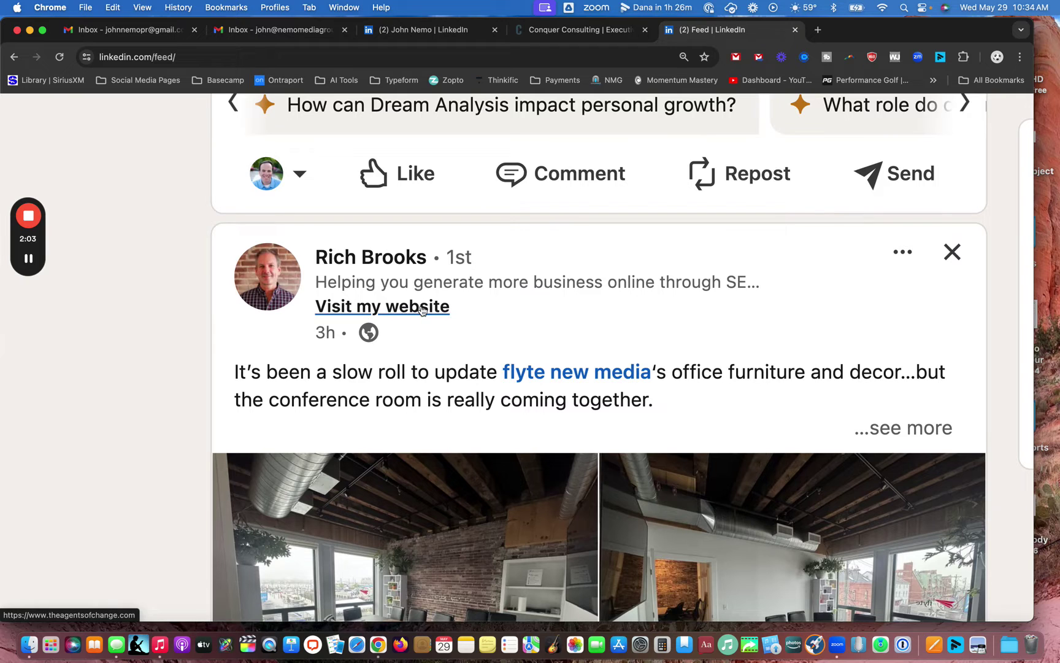
click(414, 32)
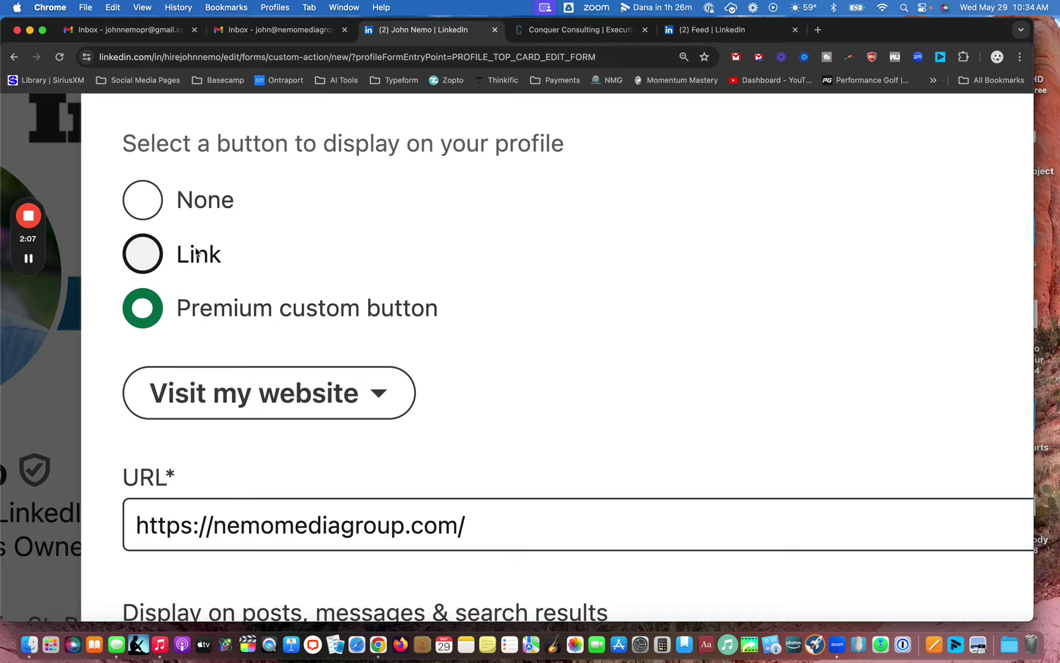
Keep 'Visit my website' as the Premium custom button label
drag(445, 304, 153, 307)
click(595, 296)
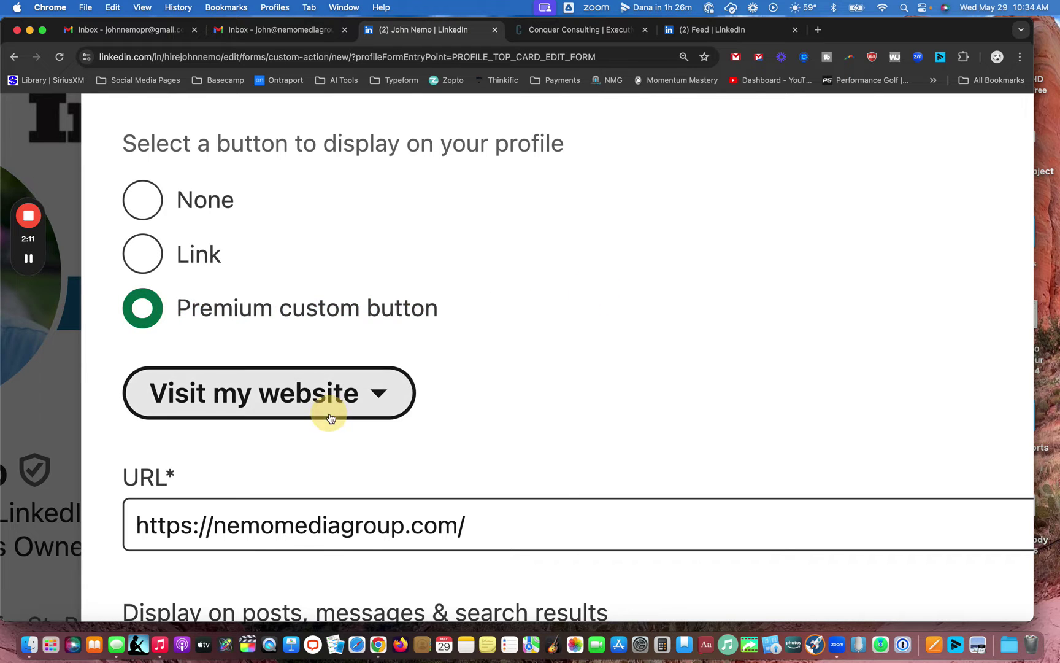
click(328, 412)
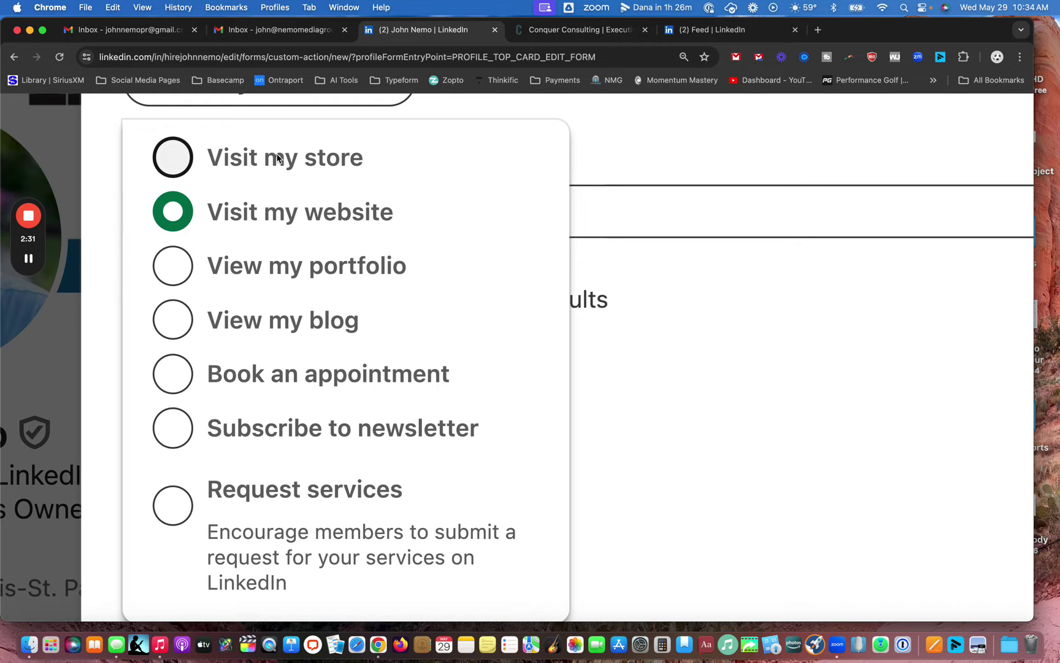
click(346, 198)
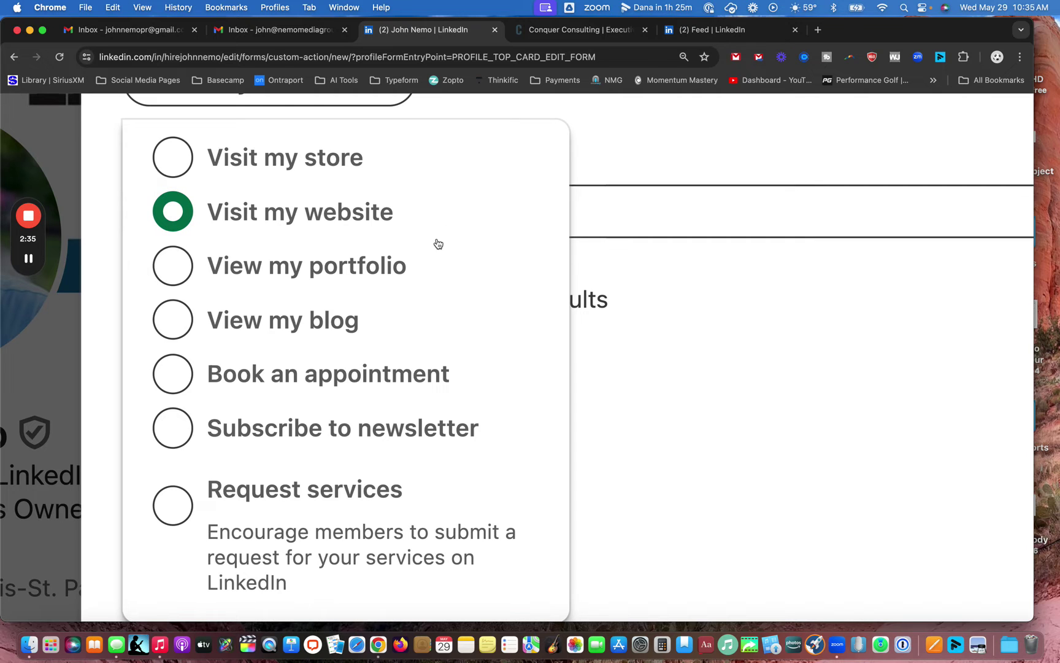
Close the label list and custom button form, then save the intro
scroll(384, 267, down, 2)
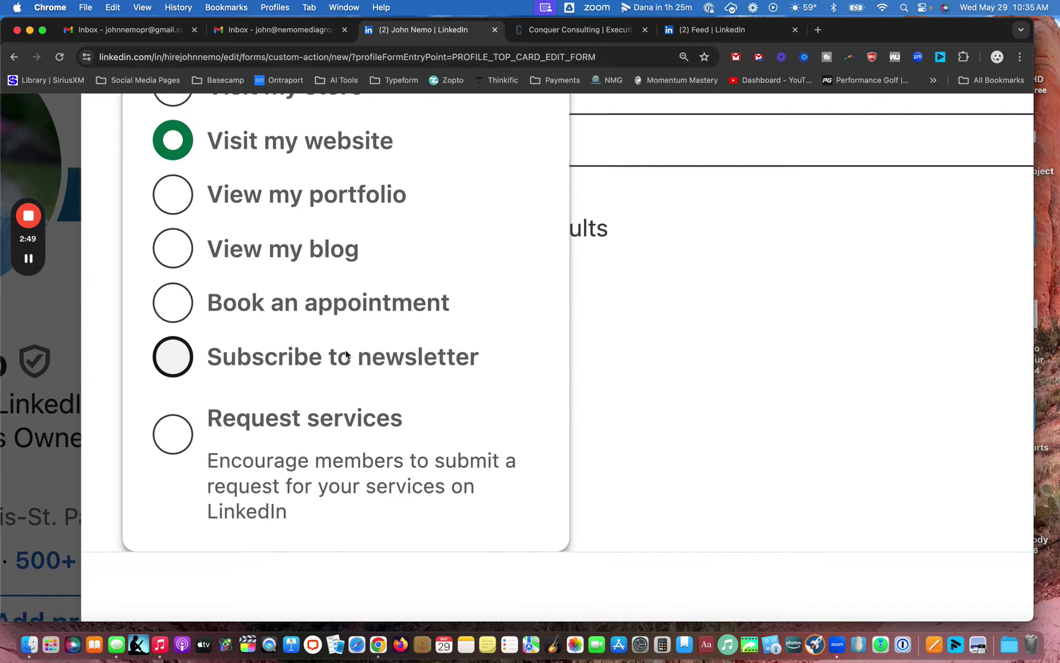
scroll(346, 354, down, 3)
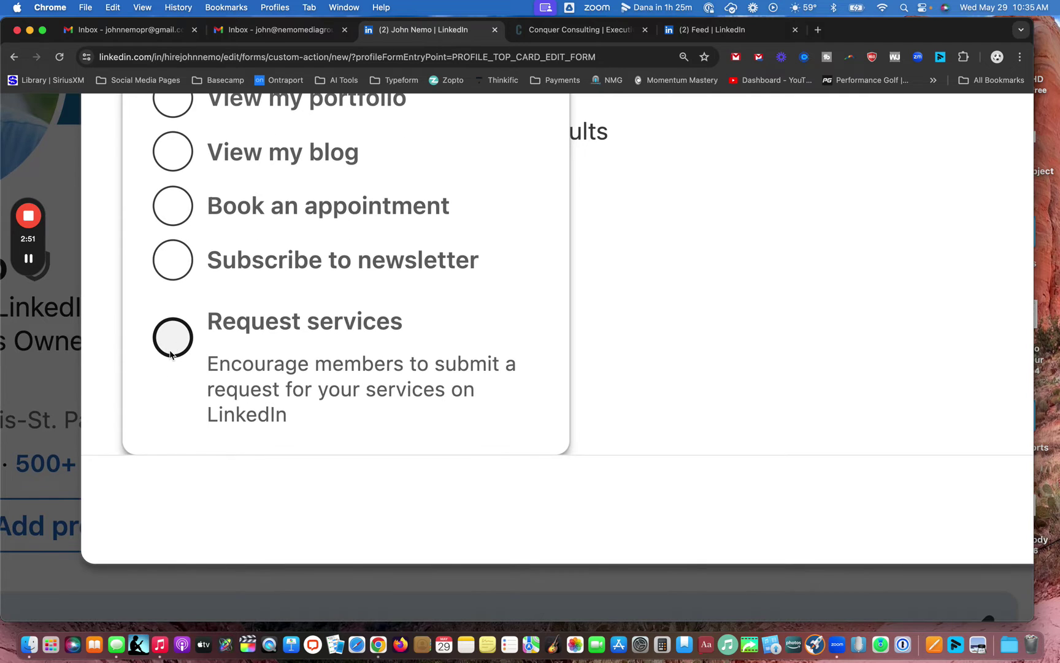
key(super+minus)
key(super+minus)
click(710, 130)
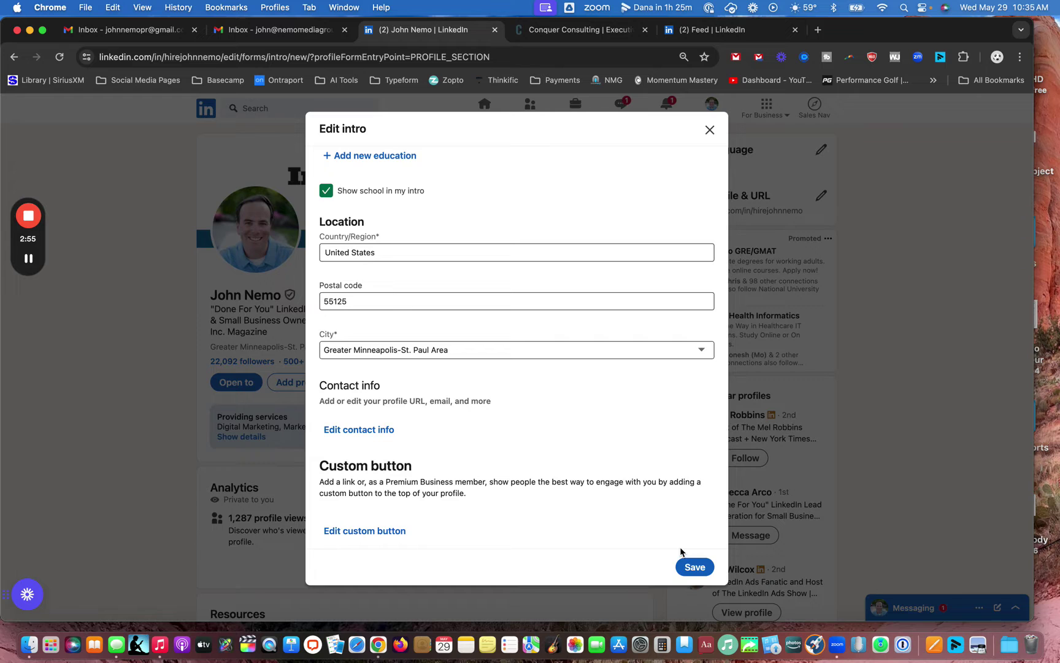
click(699, 568)
Dismiss the 'Your intro is saved' confirmation and view the 'Visit my website' button on the profile
click(655, 130)
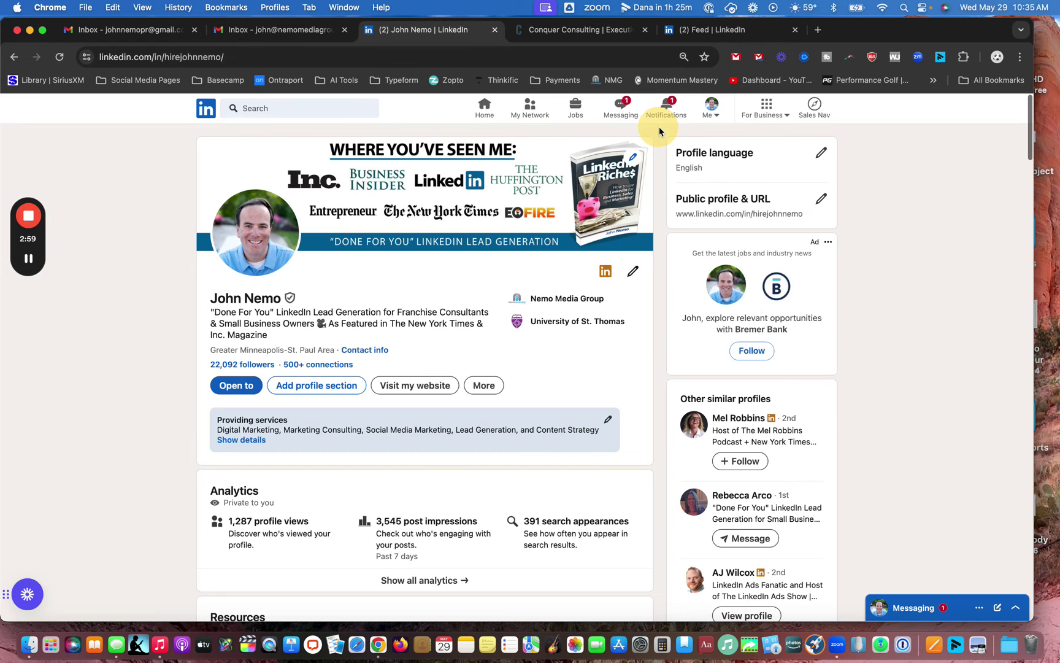
click(159, 426)
scroll(225, 436, up, 5)
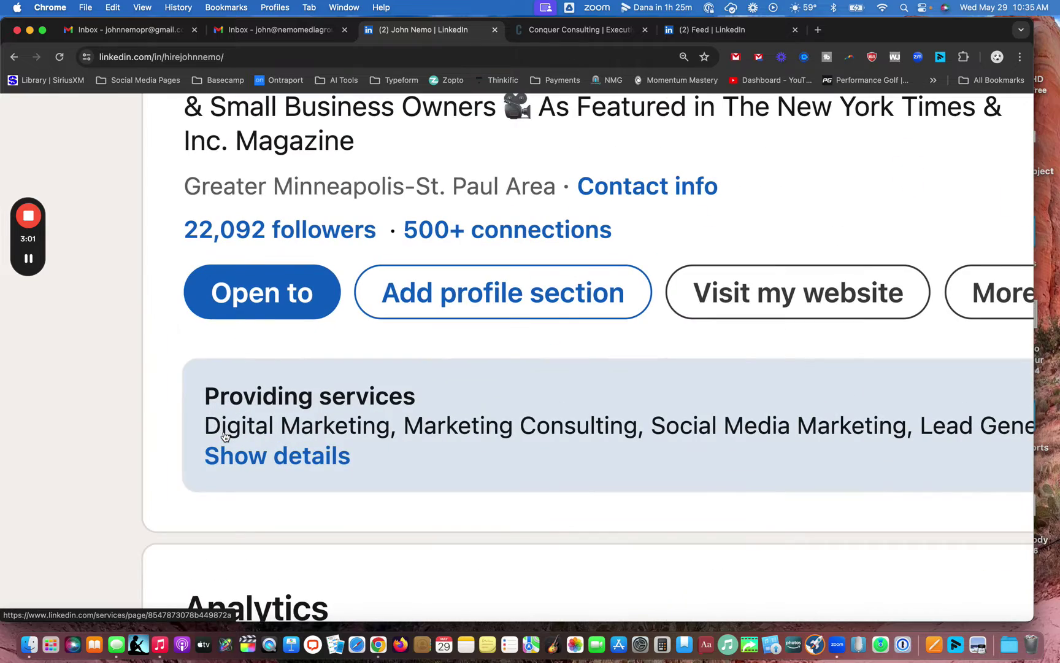
scroll(225, 436, right, 4)
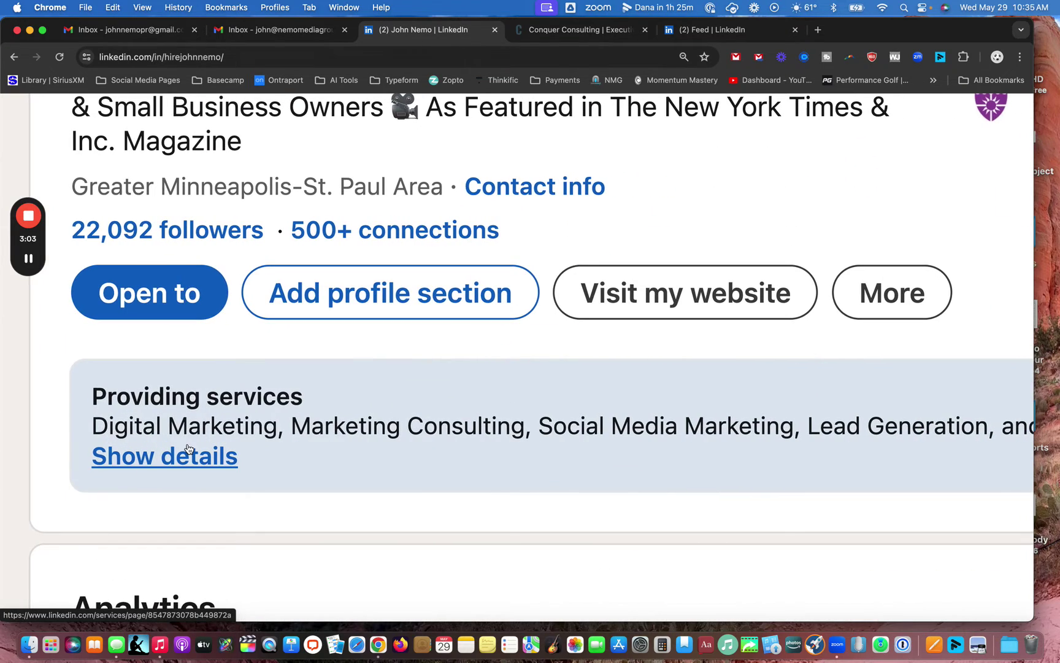
scroll(189, 448, down, 5)
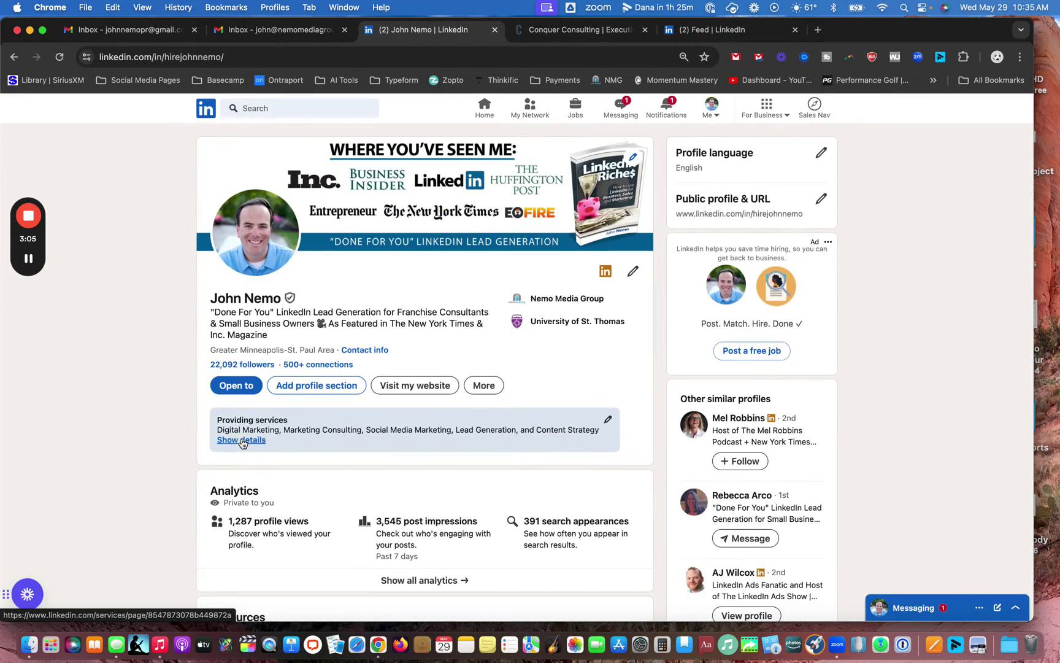
Open your services page via 'Show details' under Providing services
click(243, 440)
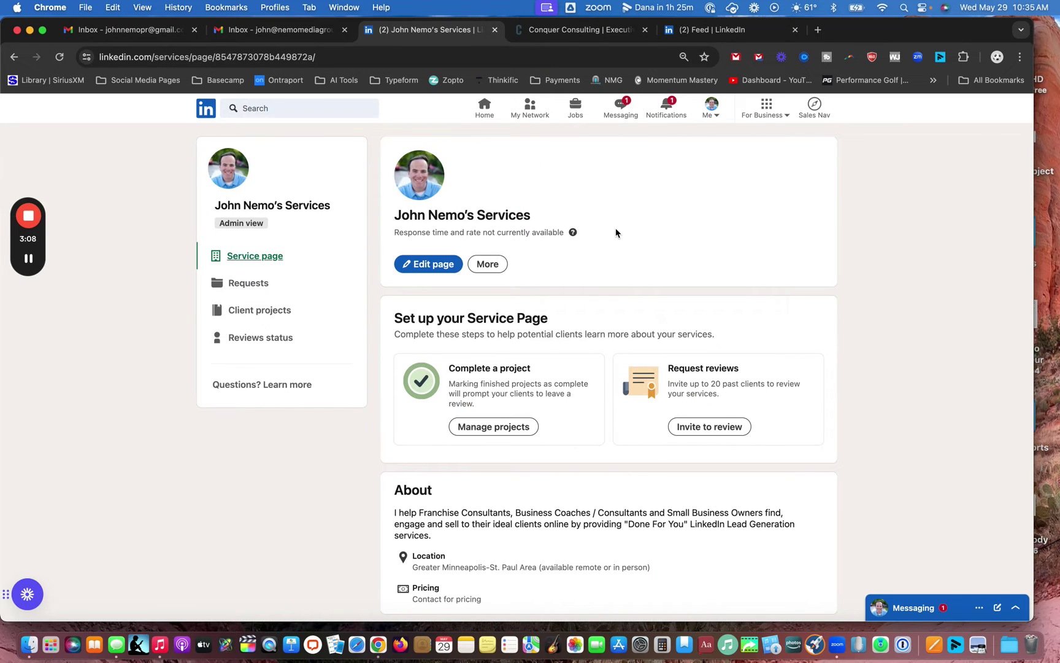
scroll(615, 231, up, 5)
scroll(615, 228, left, 3)
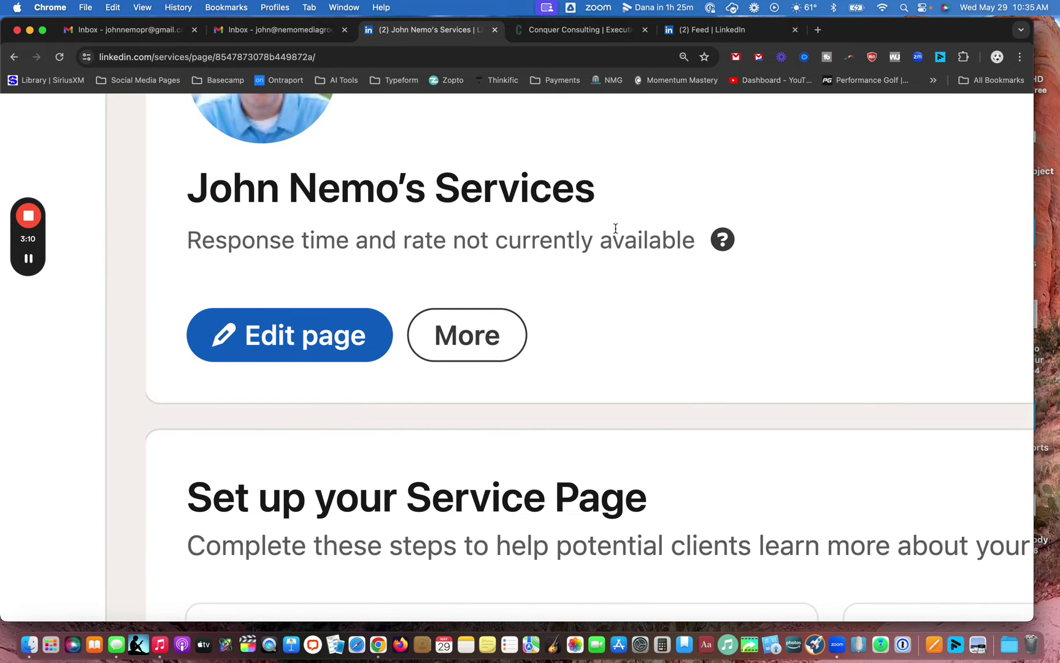
scroll(615, 227, down, 5)
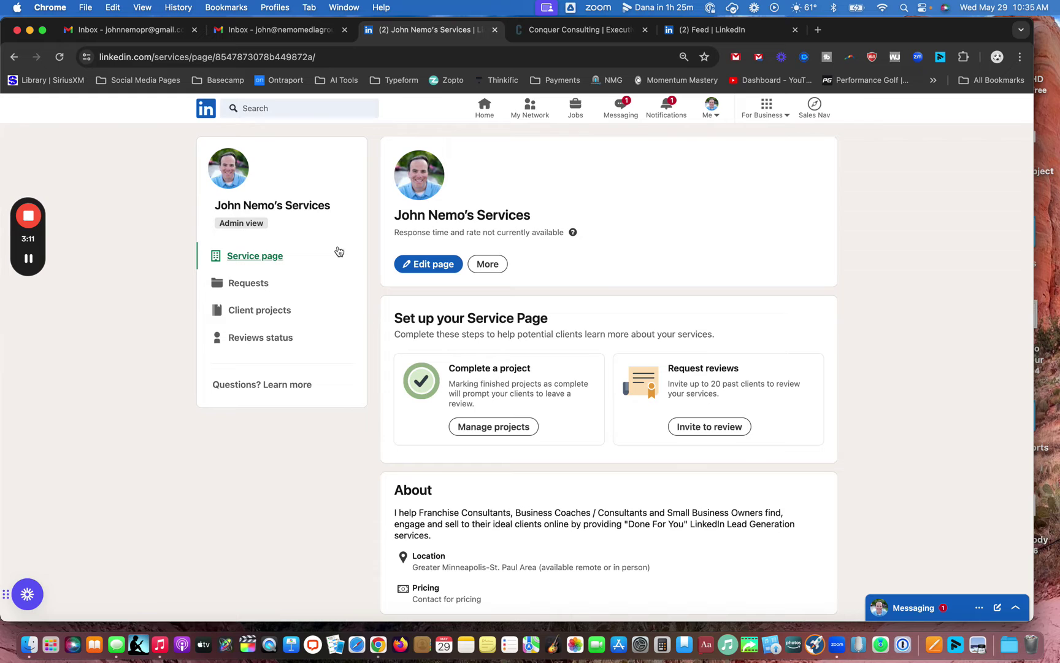
scroll(270, 232, up, 5)
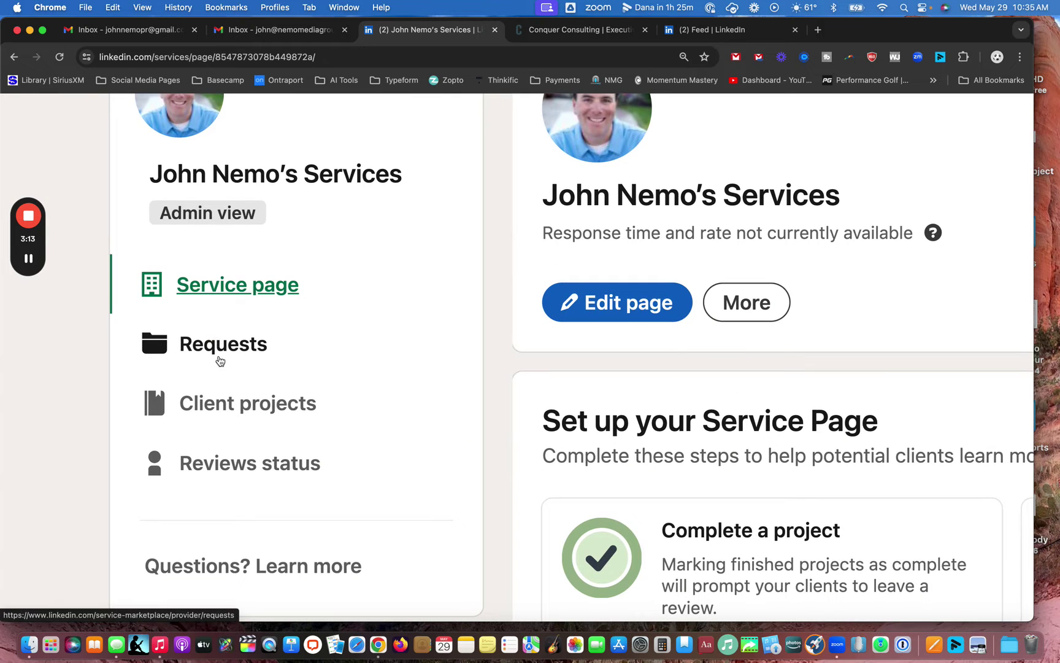
Check the empty Requests list, return to the Service page, then go back
click(220, 360)
scroll(662, 344, down, 5)
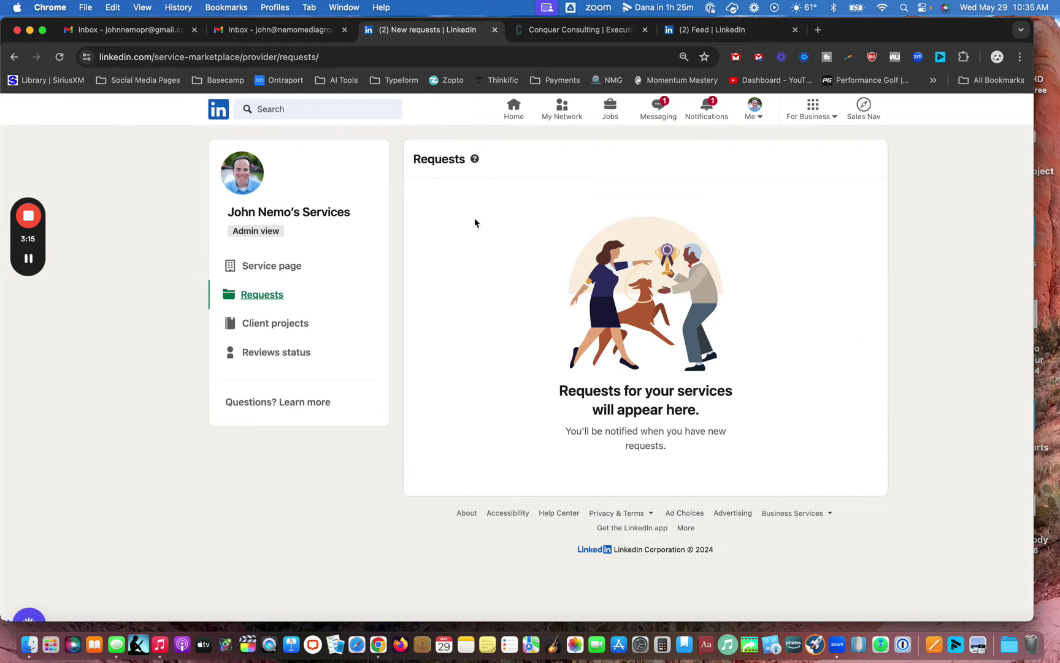
scroll(475, 222, up, 5)
scroll(462, 223, down, 5)
click(241, 264)
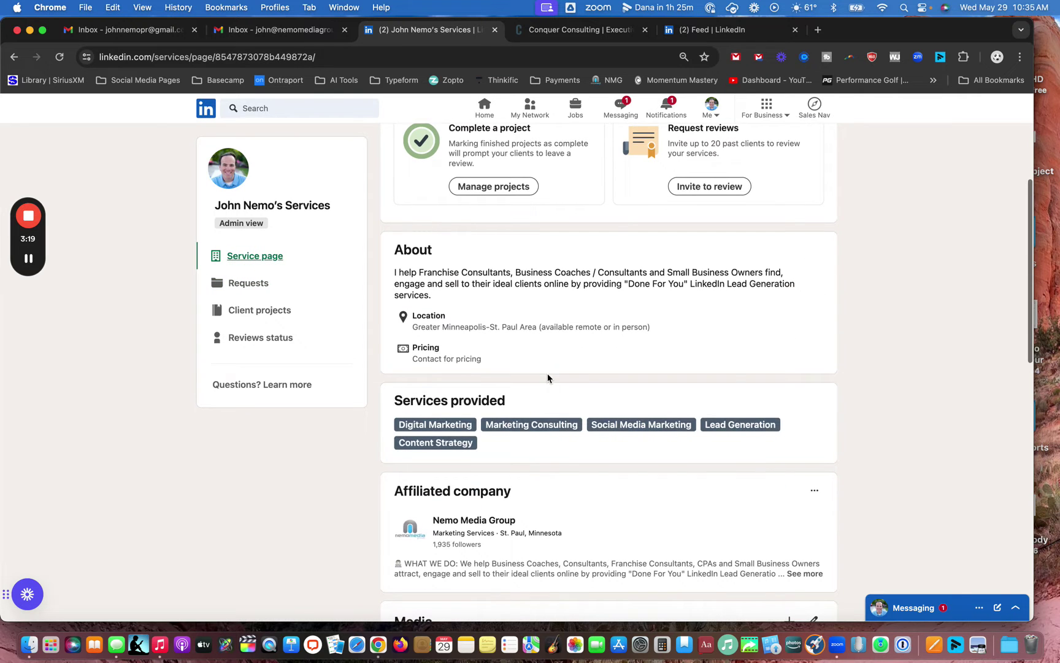
scroll(548, 378, down, 10)
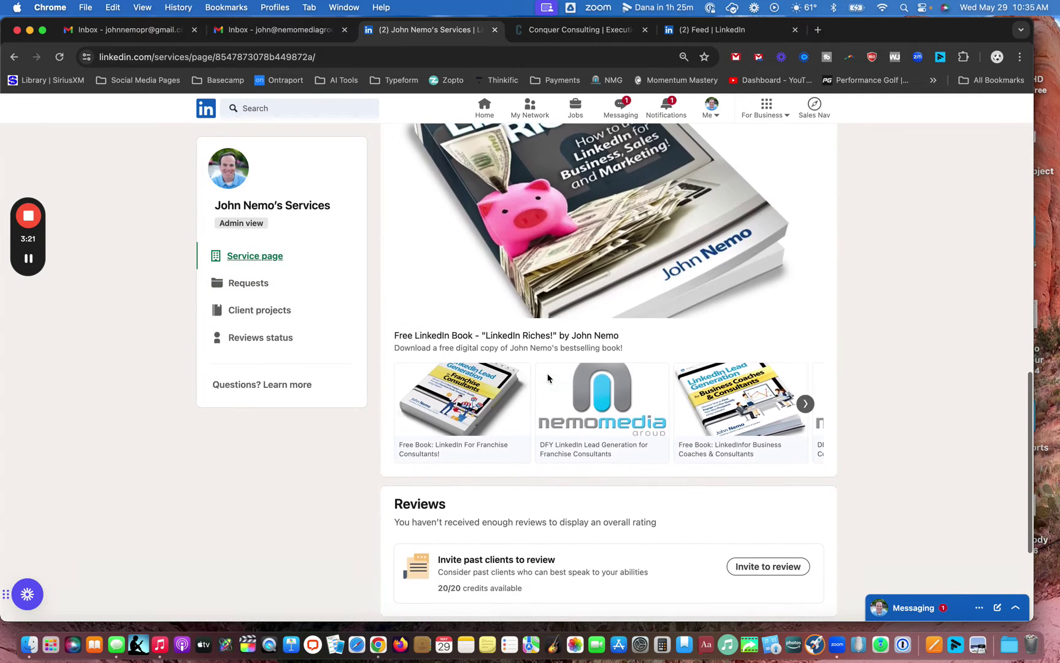
scroll(548, 378, down, 3)
scroll(548, 378, up, 15)
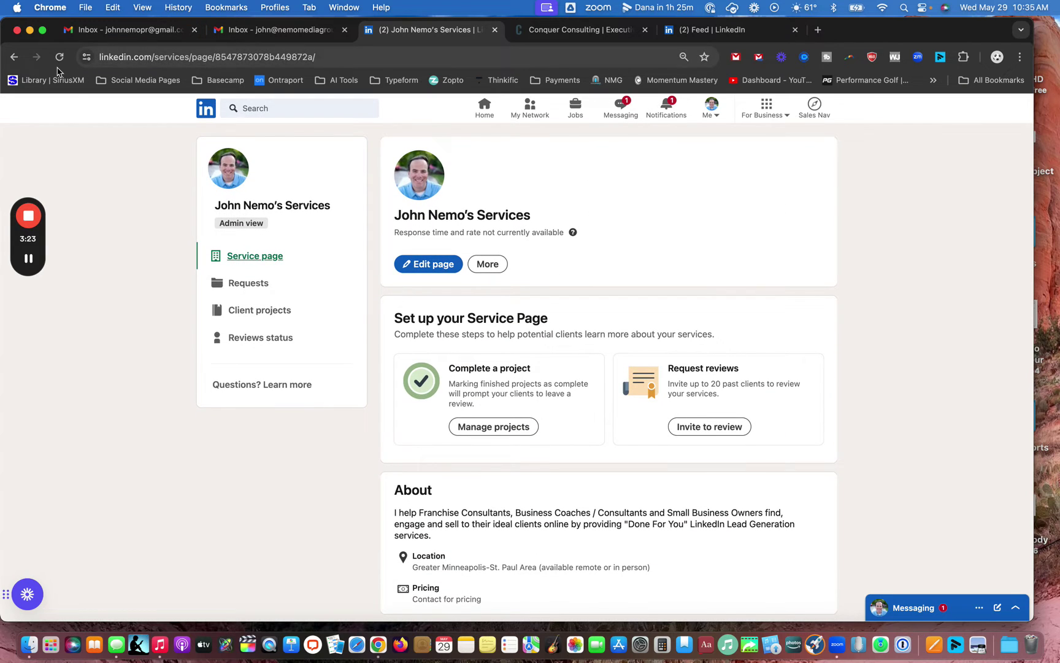
click(13, 56)
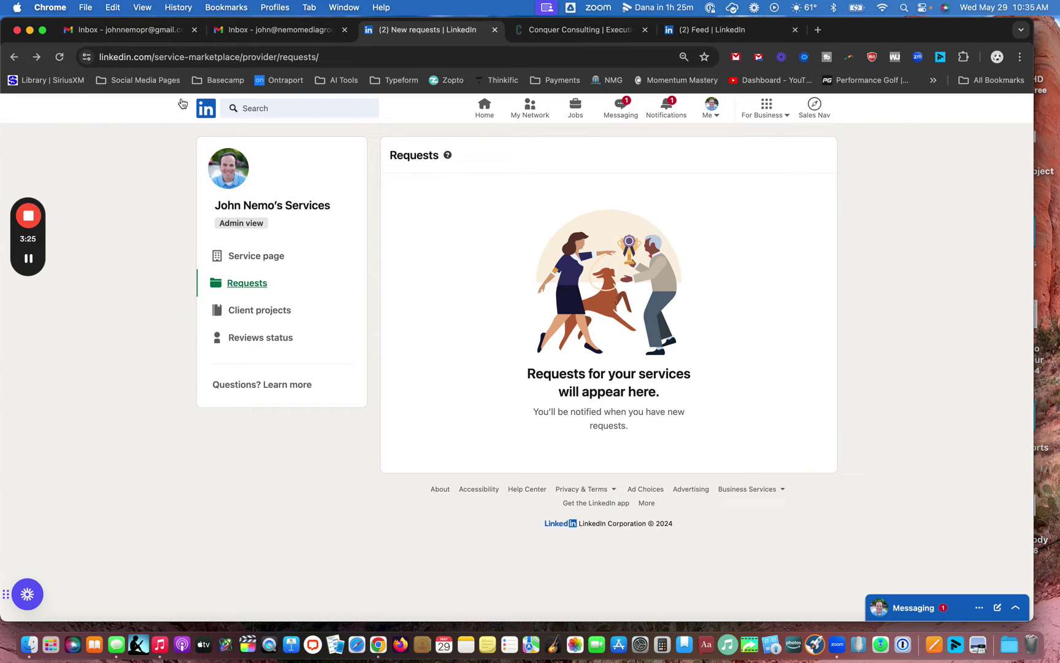
click(206, 109)
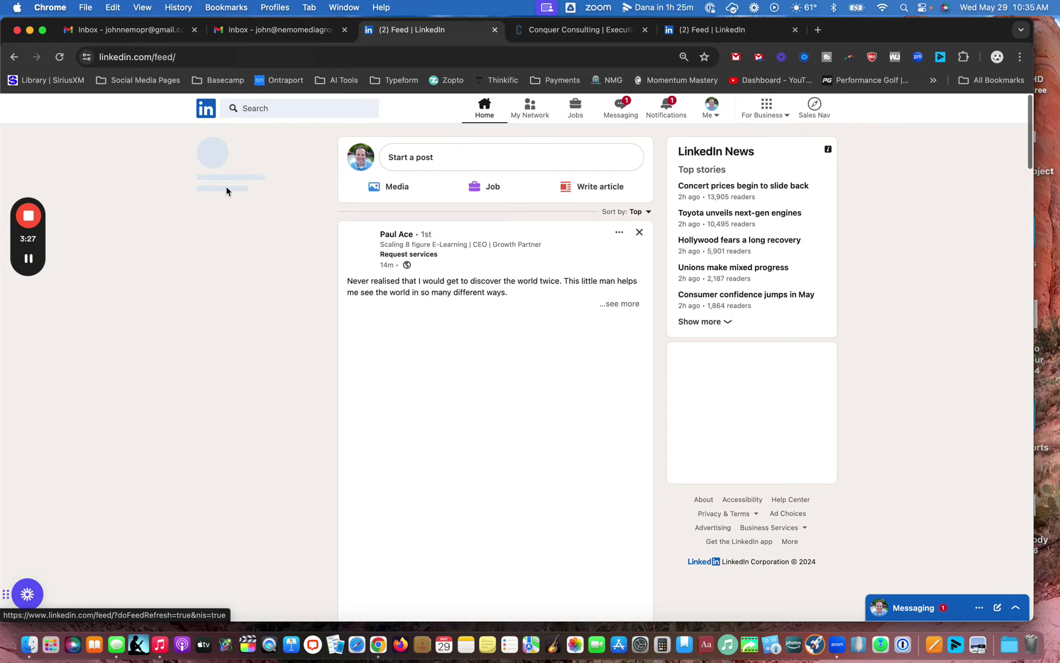
click(268, 194)
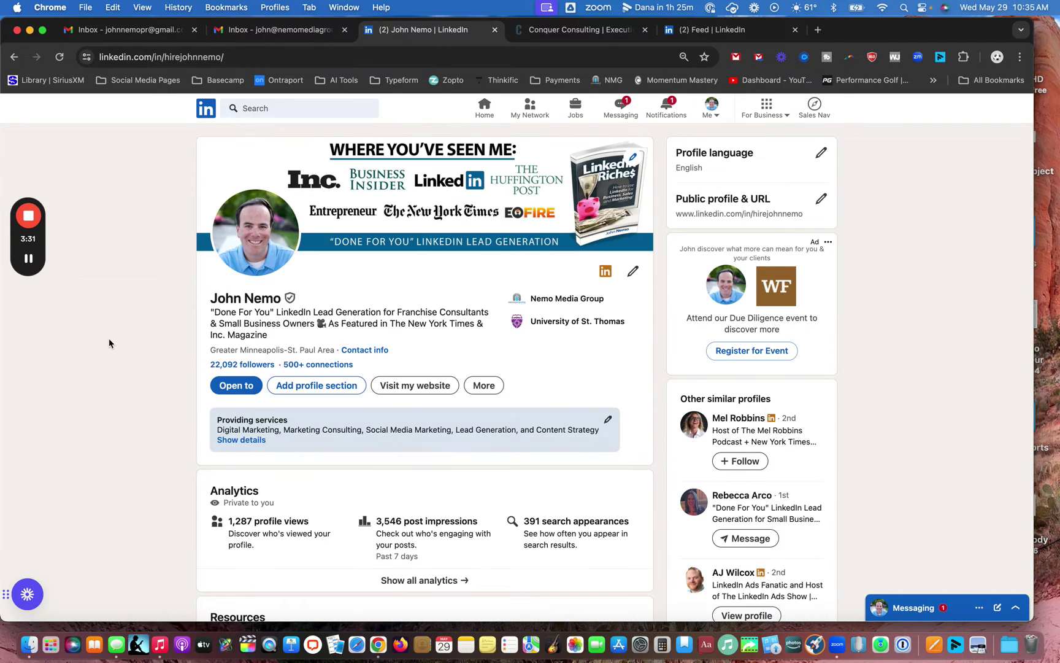
scroll(108, 338, down, 3)
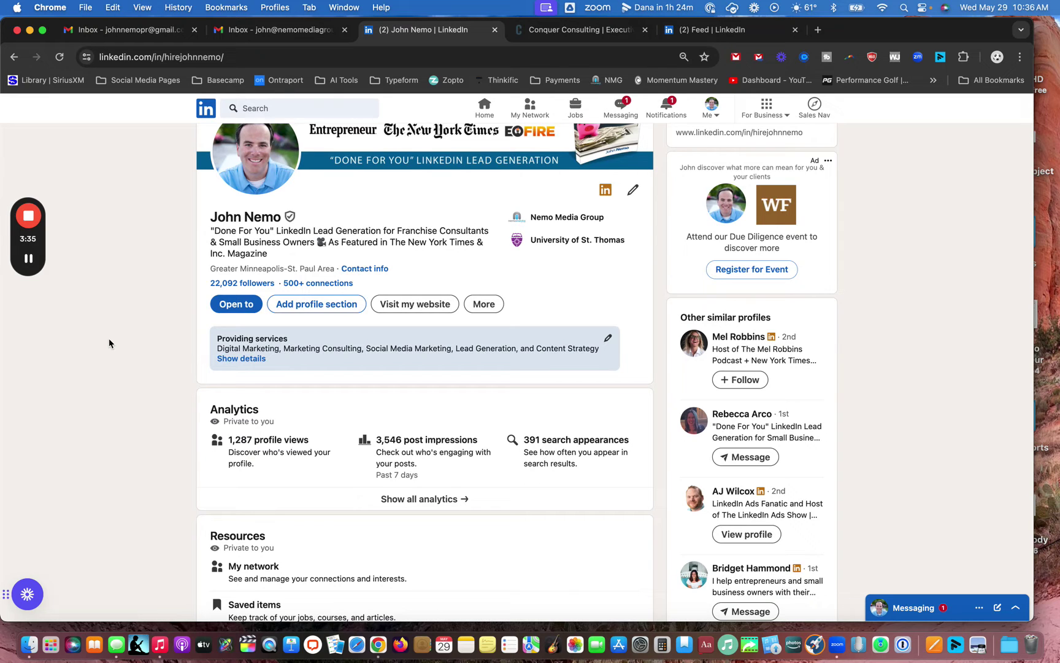
scroll(109, 338, up, 3)
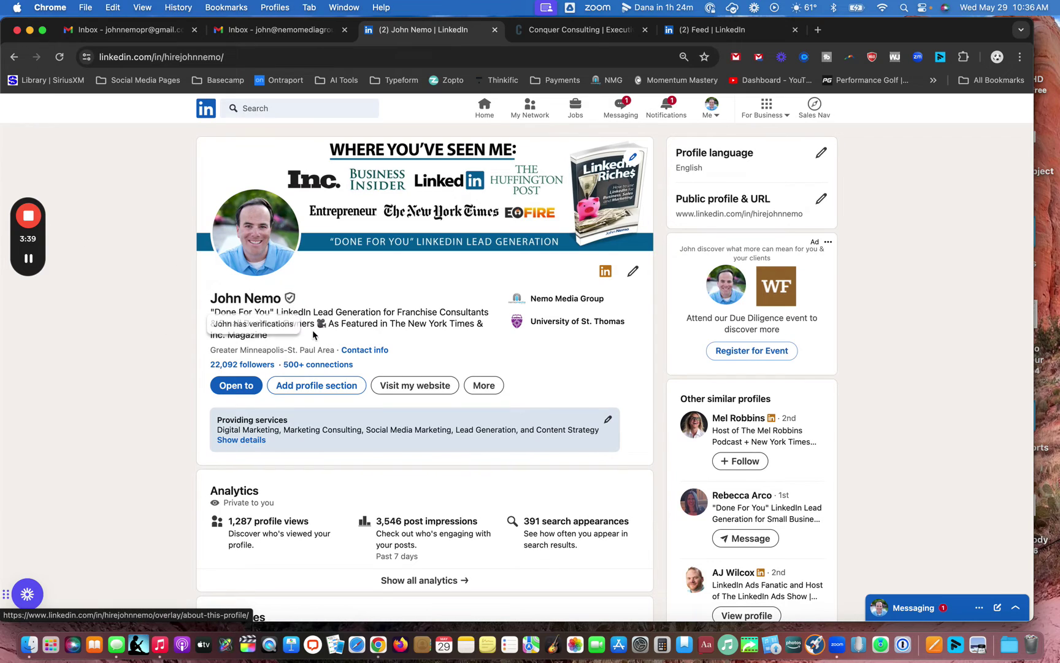
scroll(172, 252, up, 5)
scroll(171, 253, up, 3)
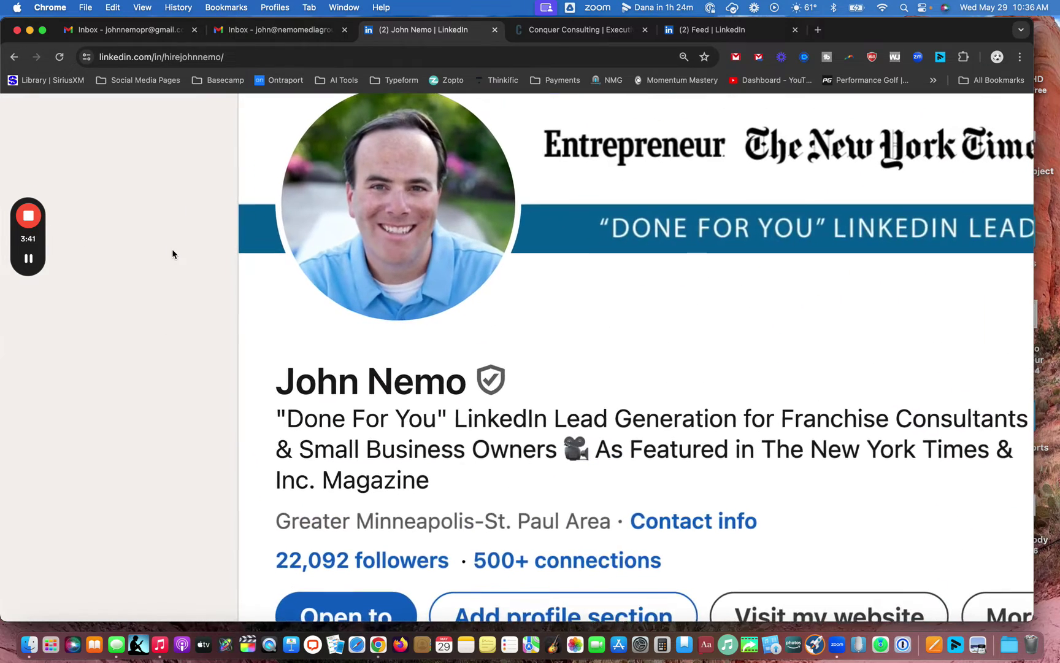
scroll(171, 253, down, 2)
mouse_move(28, 246)
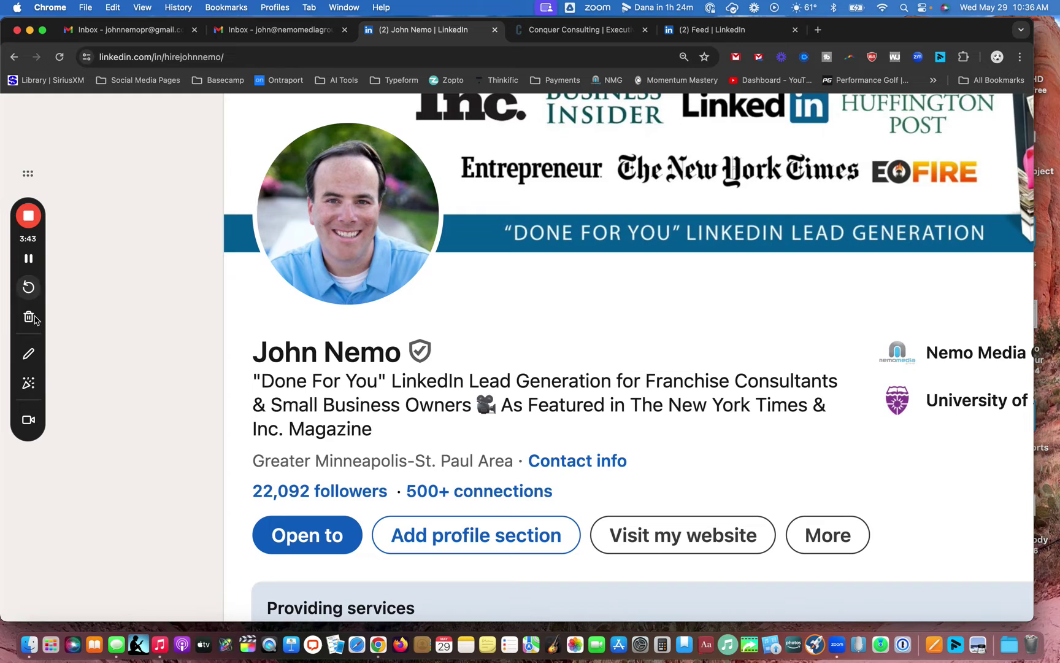
click(29, 353)
mouse_move(455, 347)
mouse_down()
mouse_move(523, 317)
mouse_move(688, 508)
mouse_move(714, 499)
mouse_move(558, 485)
mouse_move(822, 566)
mouse_up()
drag(781, 496, 621, 508)
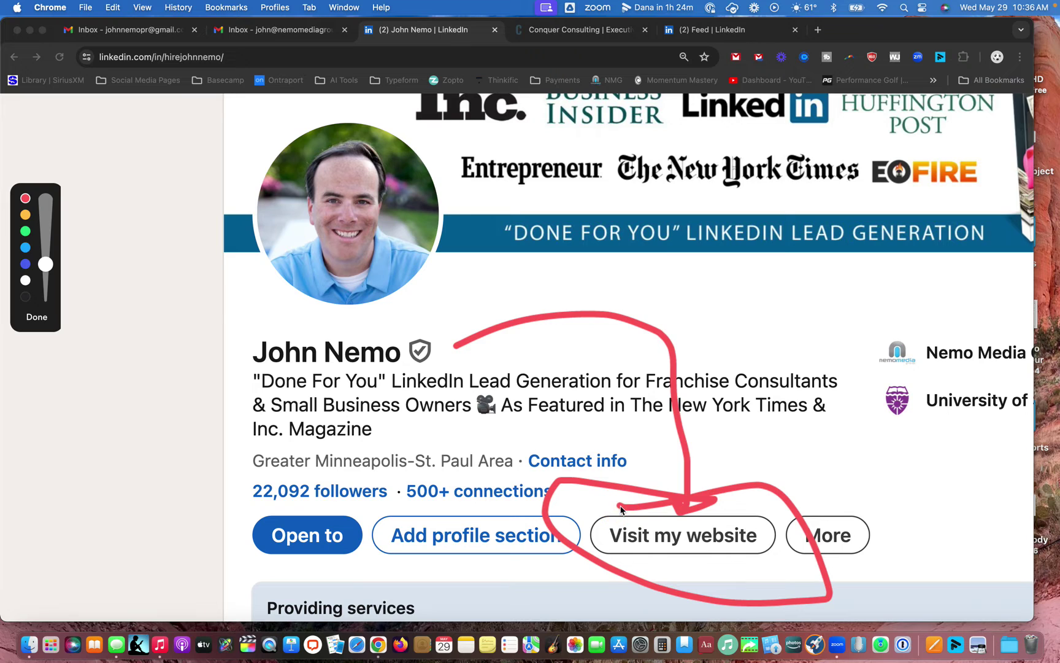
click(37, 318)
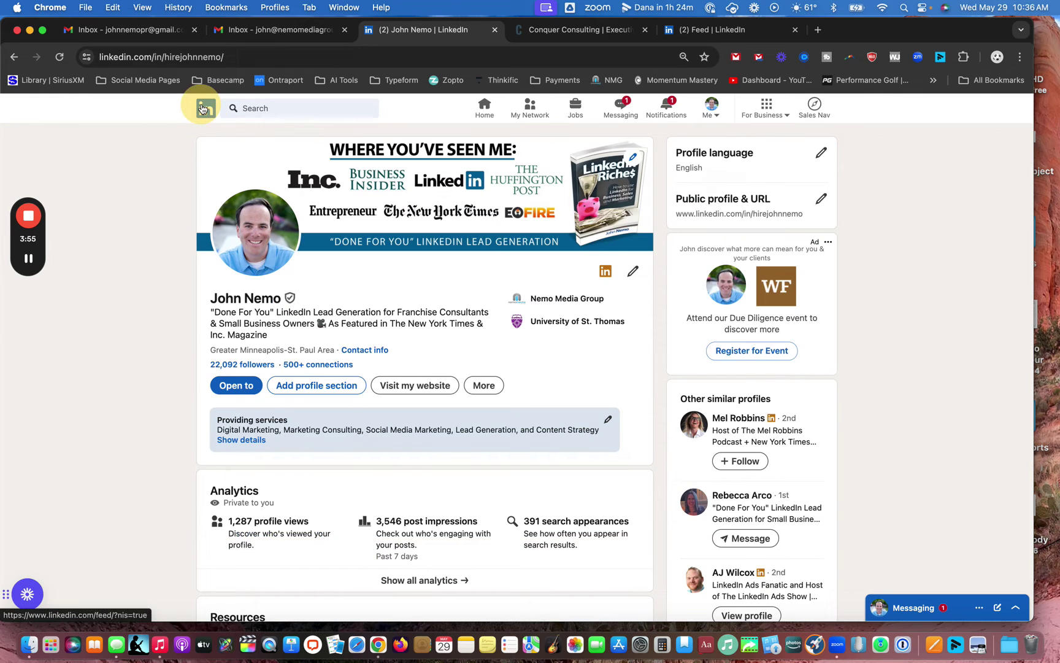
Return to the profile and open the custom button settings from Edit intro
click(207, 110)
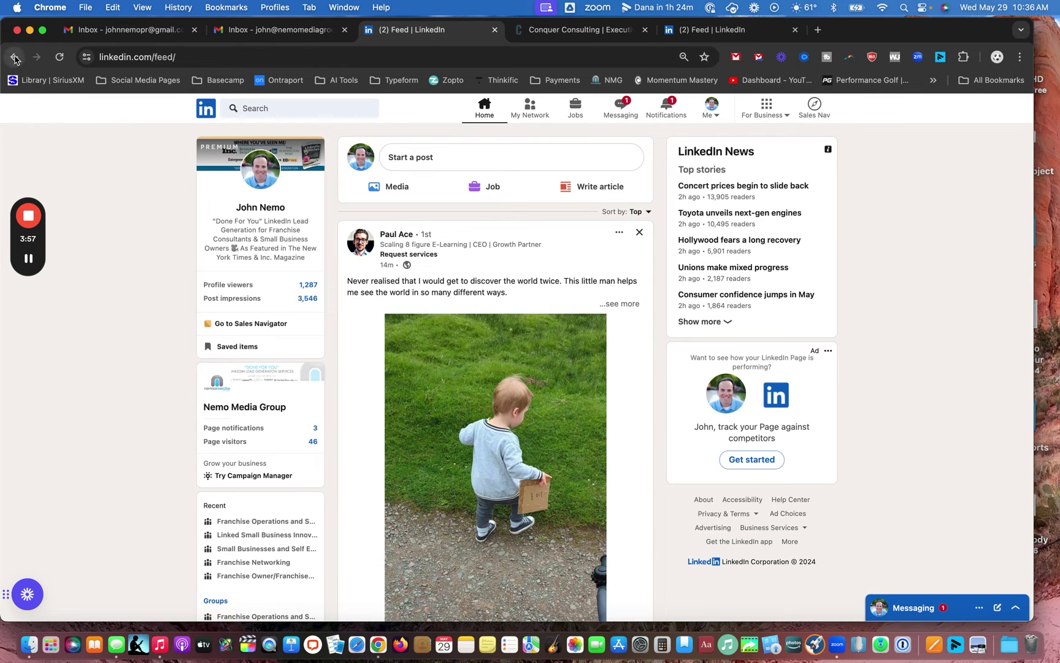
click(13, 56)
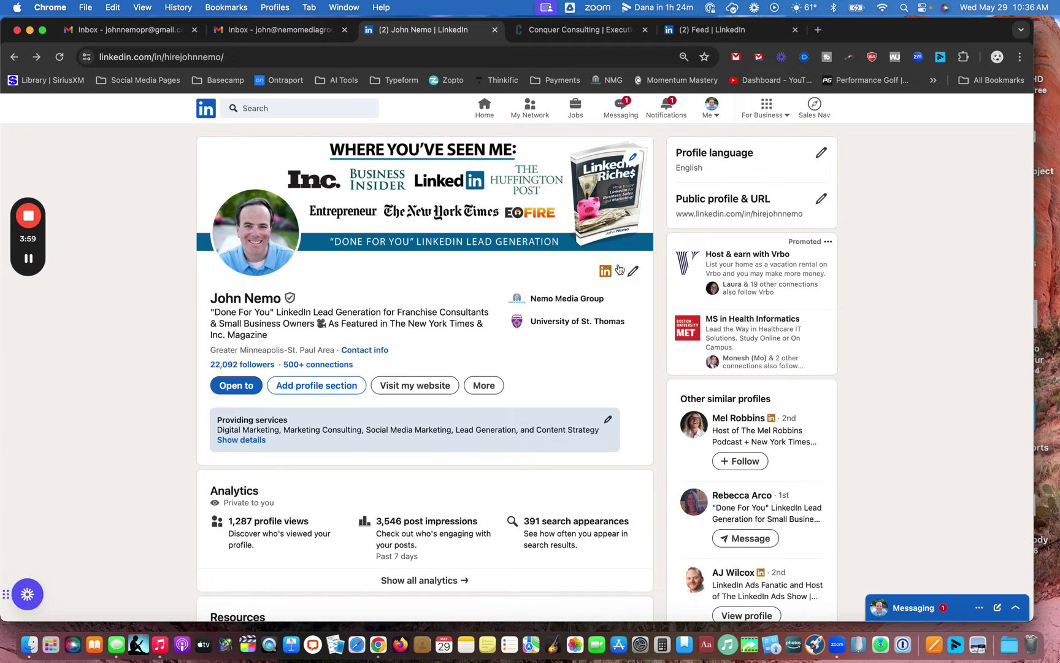
click(633, 273)
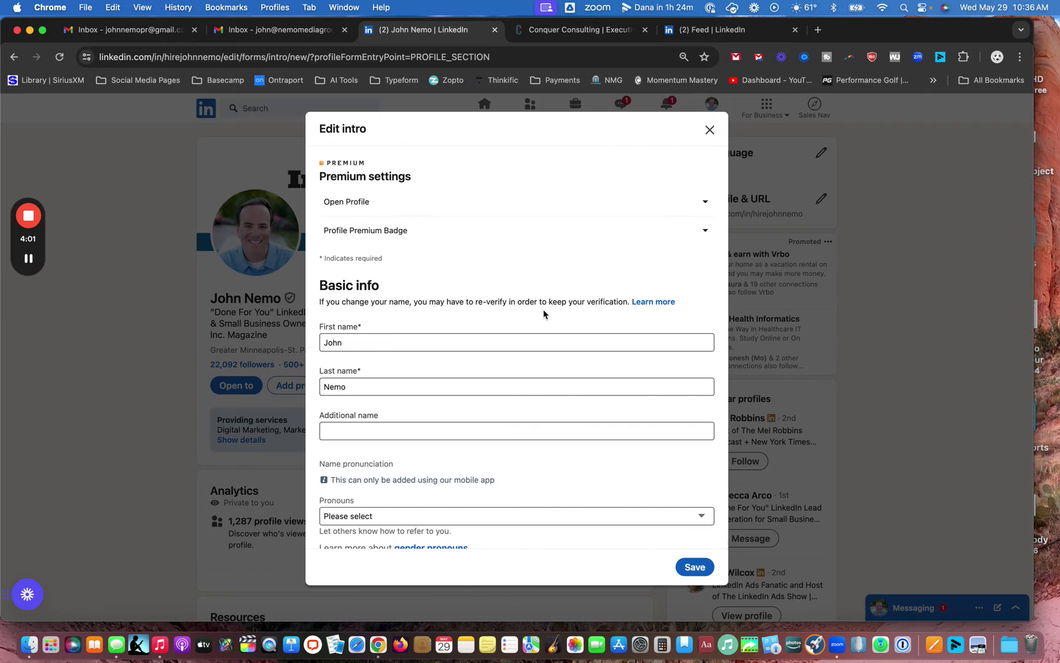
scroll(544, 313, down, 15)
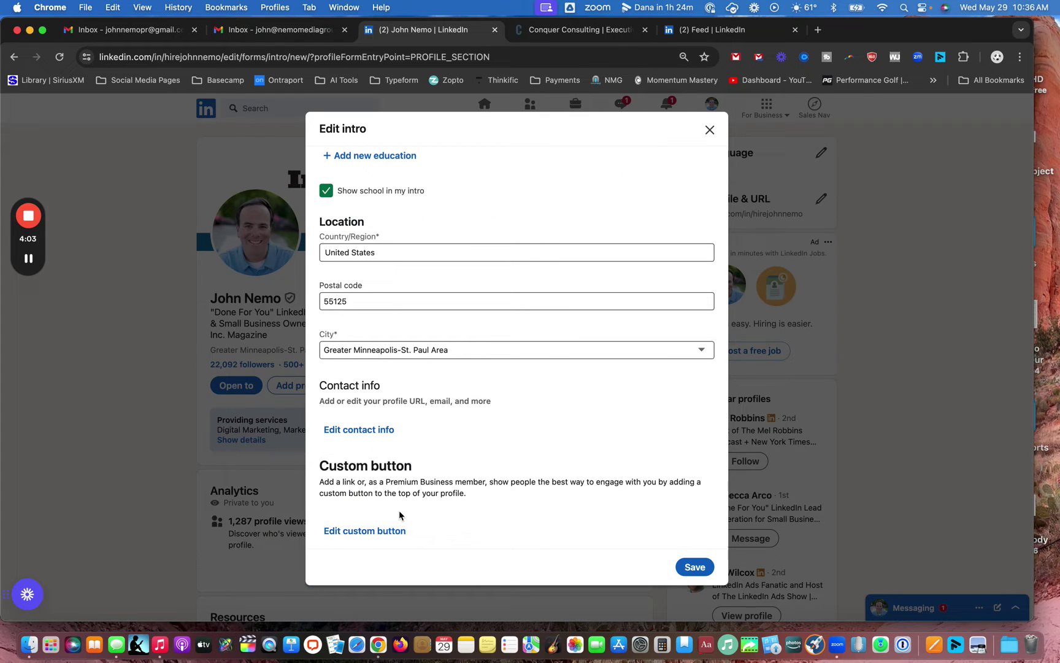
click(379, 530)
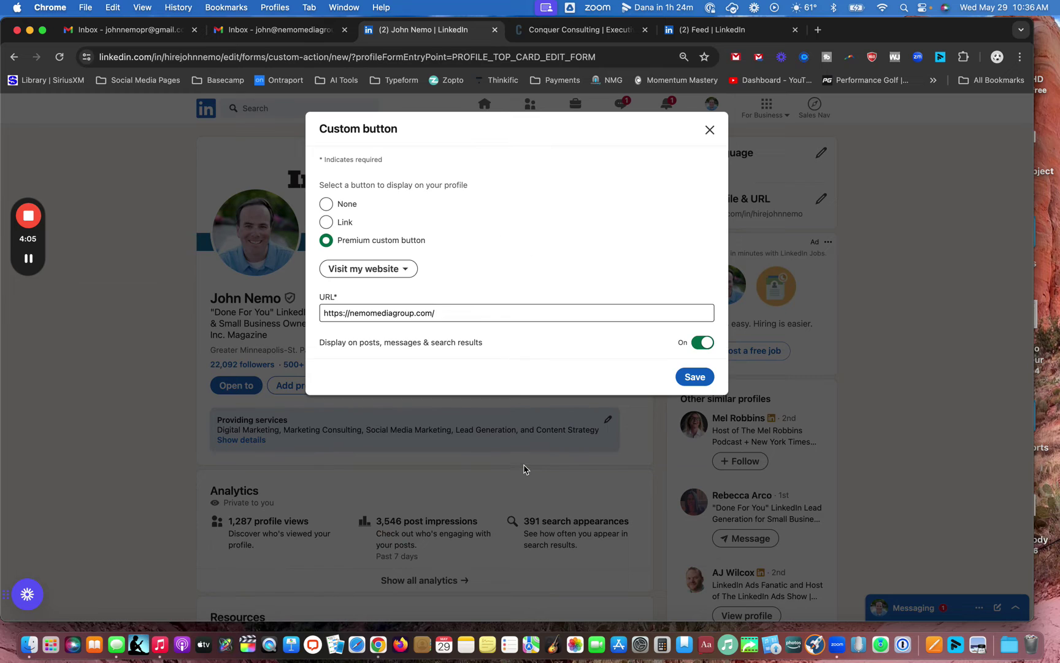
scroll(451, 366, up, 5)
Keep 'Display on posts, messages & search results' On, save the custom button, and close Edit intro
drag(573, 310, 173, 303)
scroll(695, 289, left, 2)
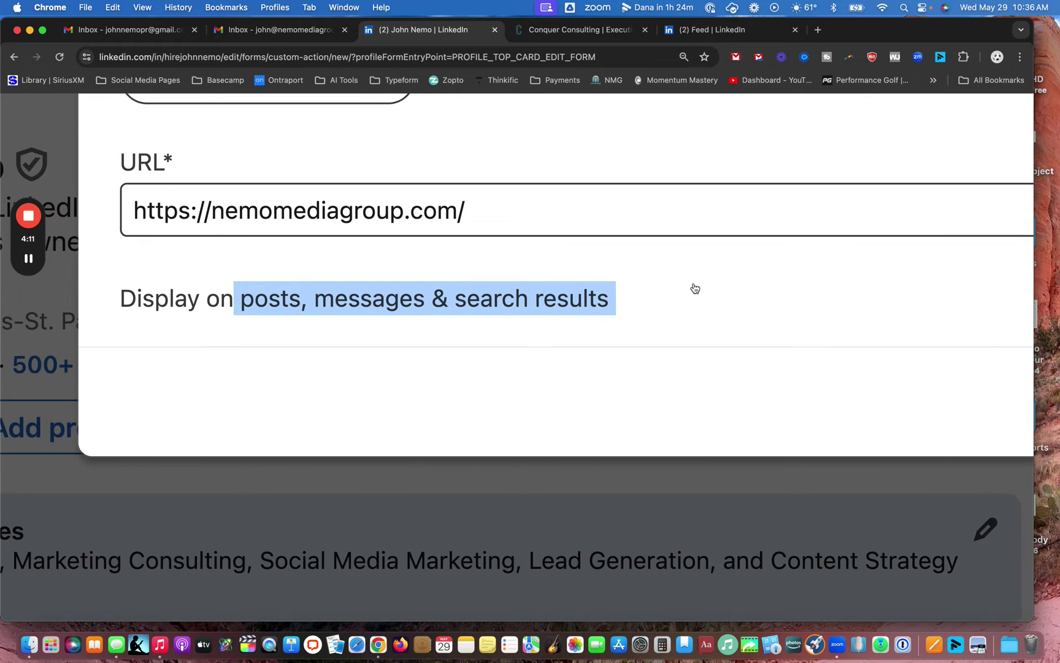
drag(635, 296, 232, 295)
scroll(233, 297, right, 10)
click(237, 303)
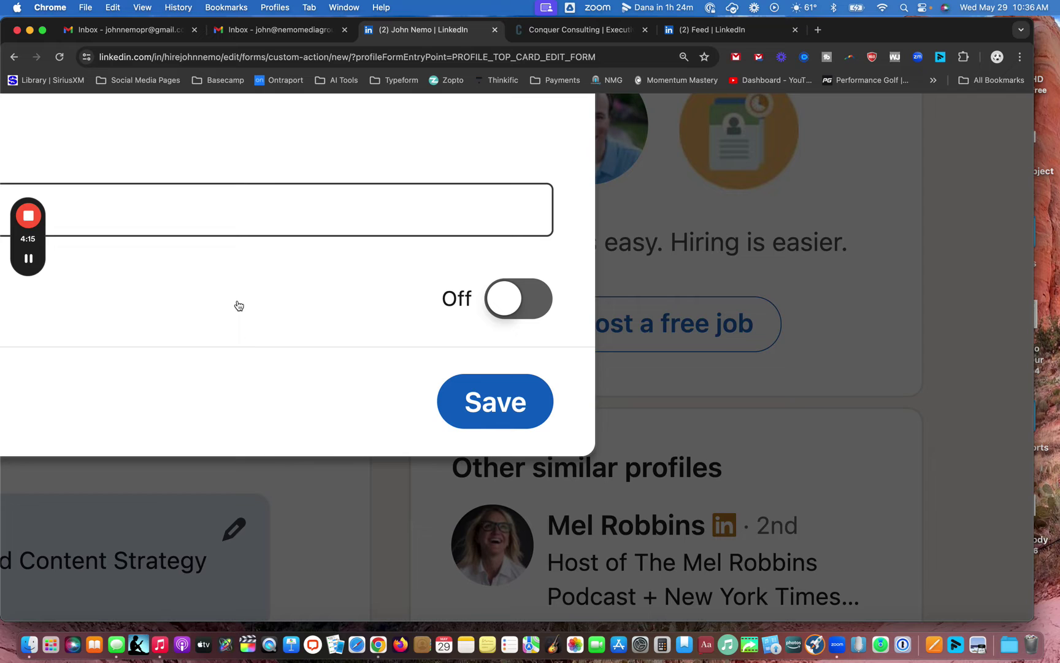
click(518, 317)
scroll(509, 310, down, 5)
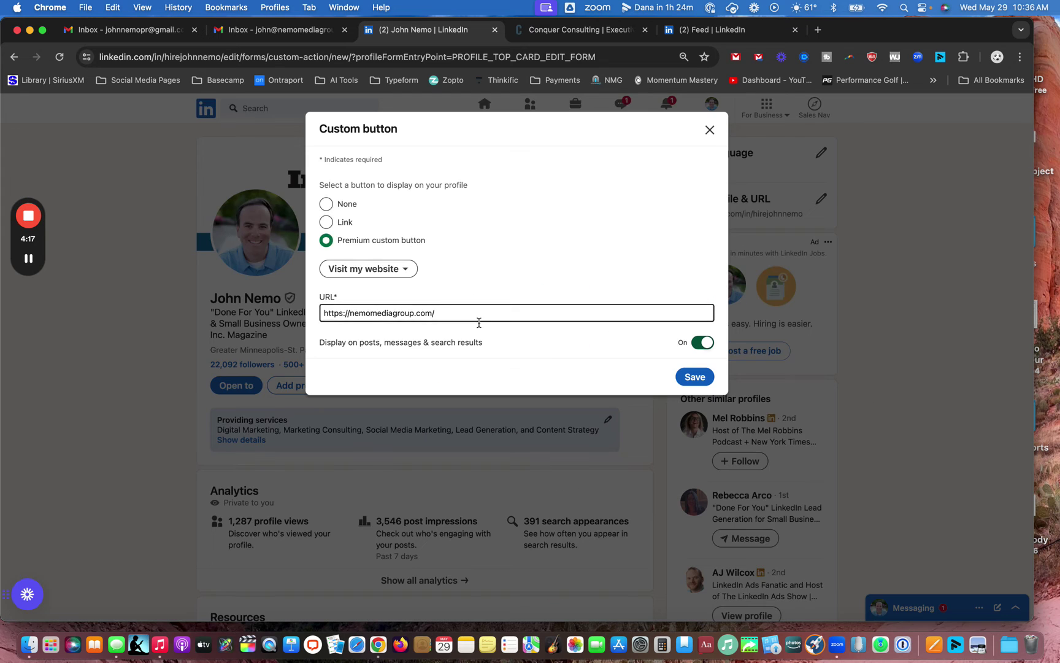
drag(485, 349, 516, 346)
click(700, 342)
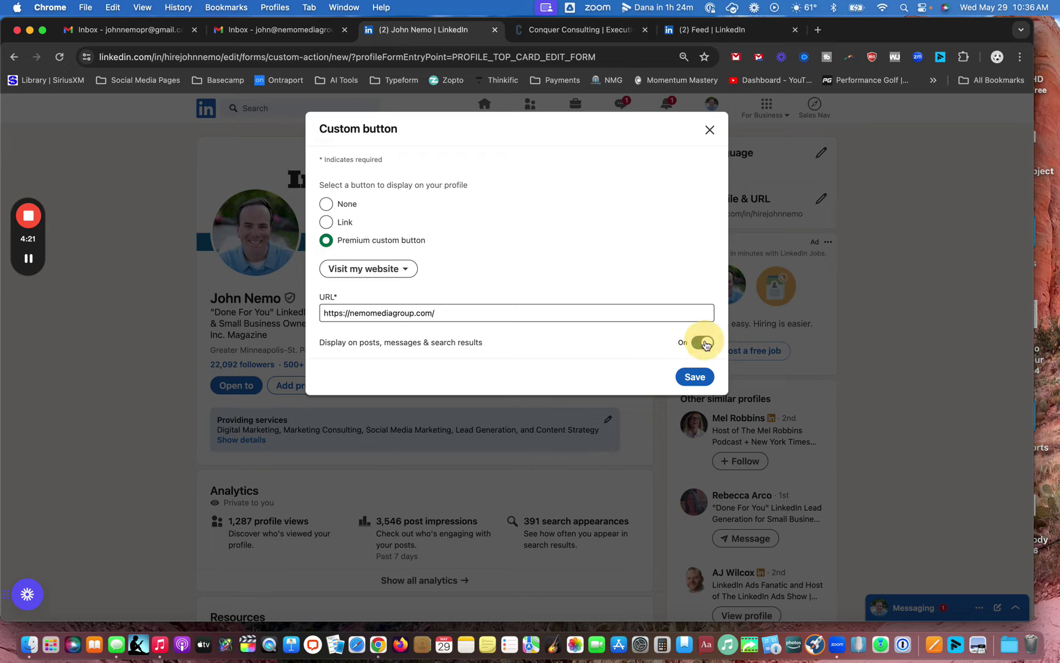
click(697, 375)
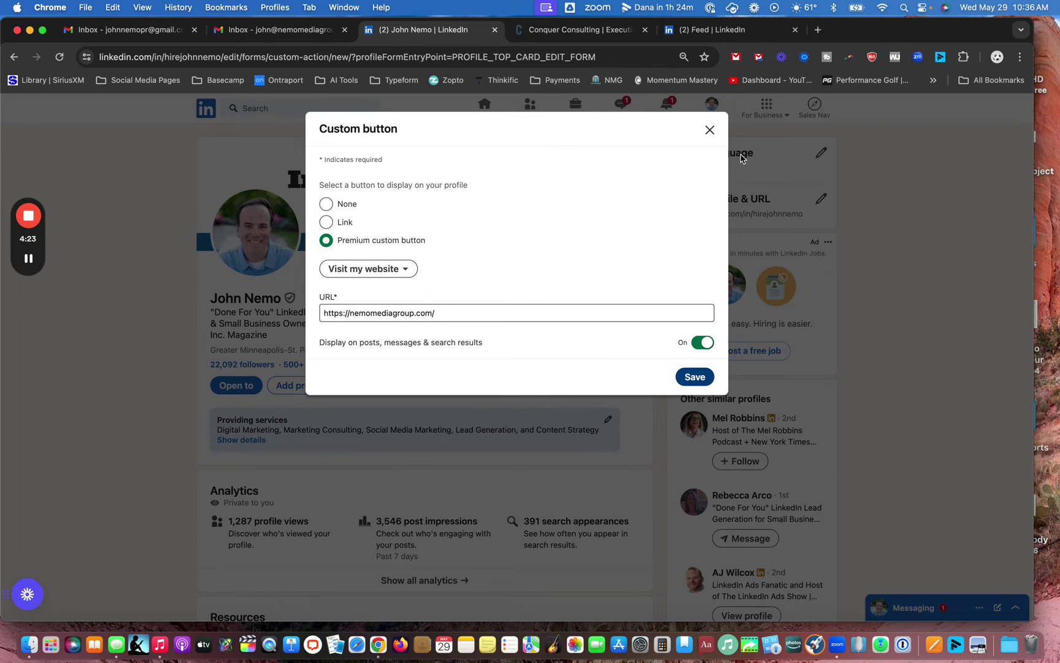
click(710, 130)
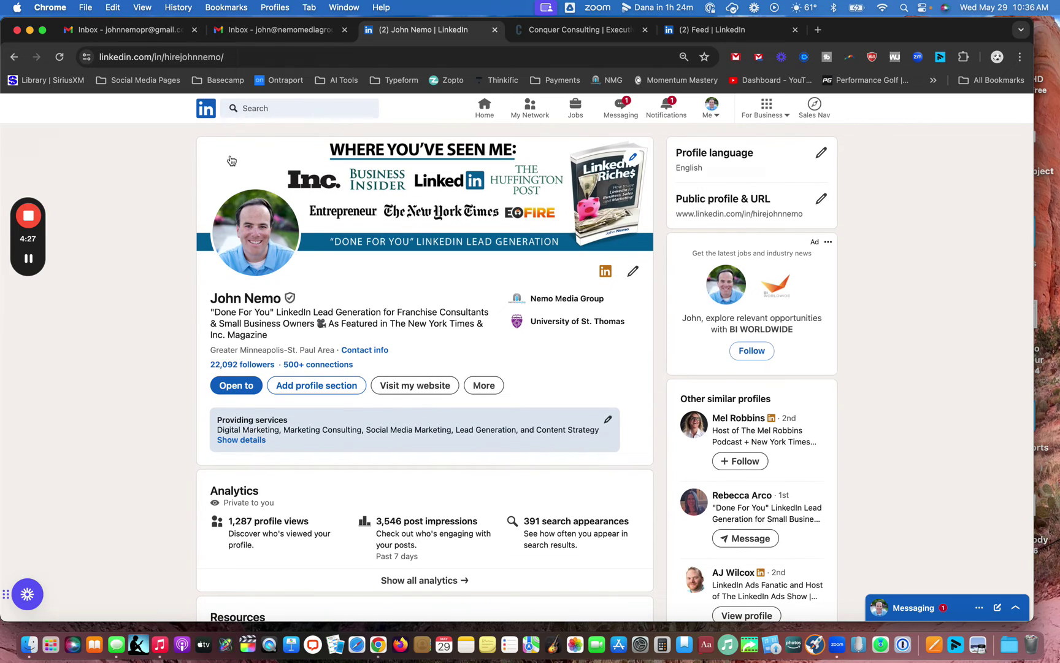
Return to the LinkedIn Home feed and browse down through the posts, then back up
click(205, 110)
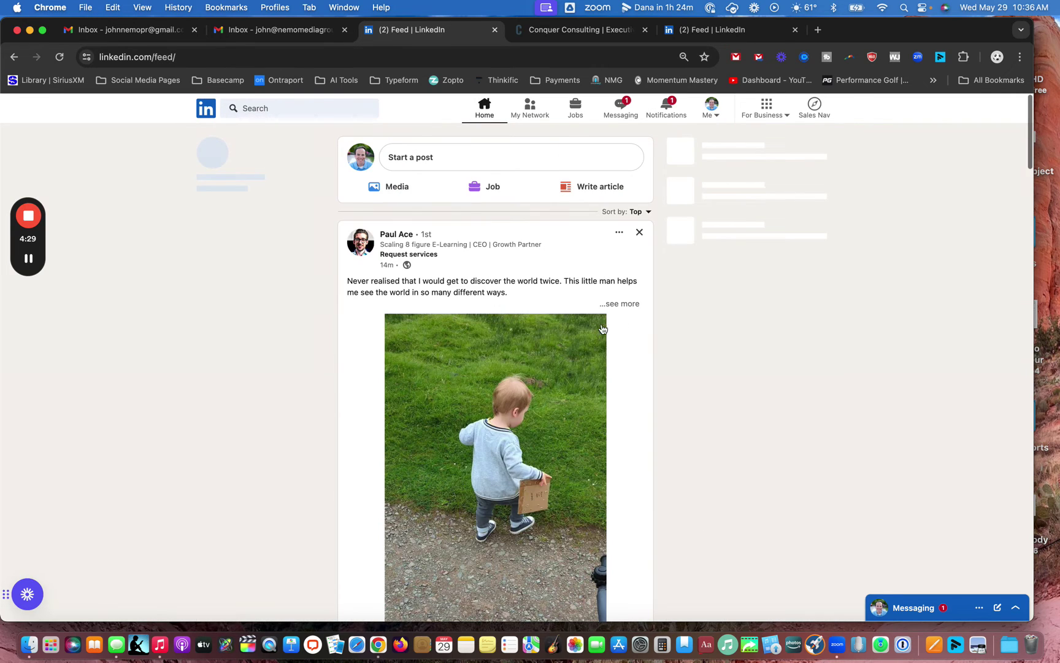
scroll(408, 245, up, 5)
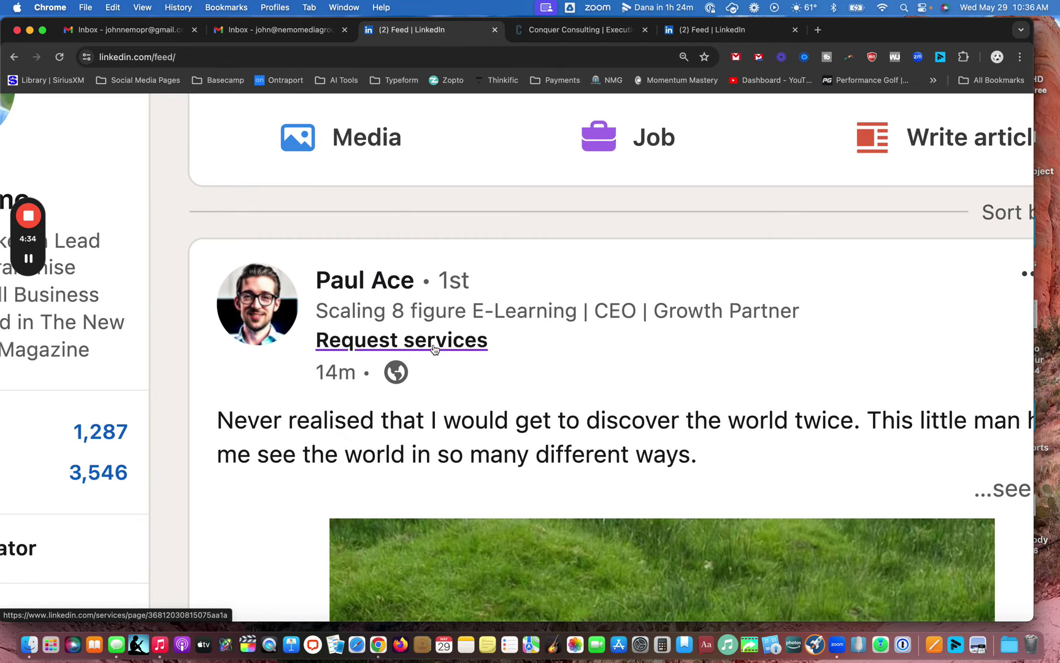
scroll(434, 348, down, 5)
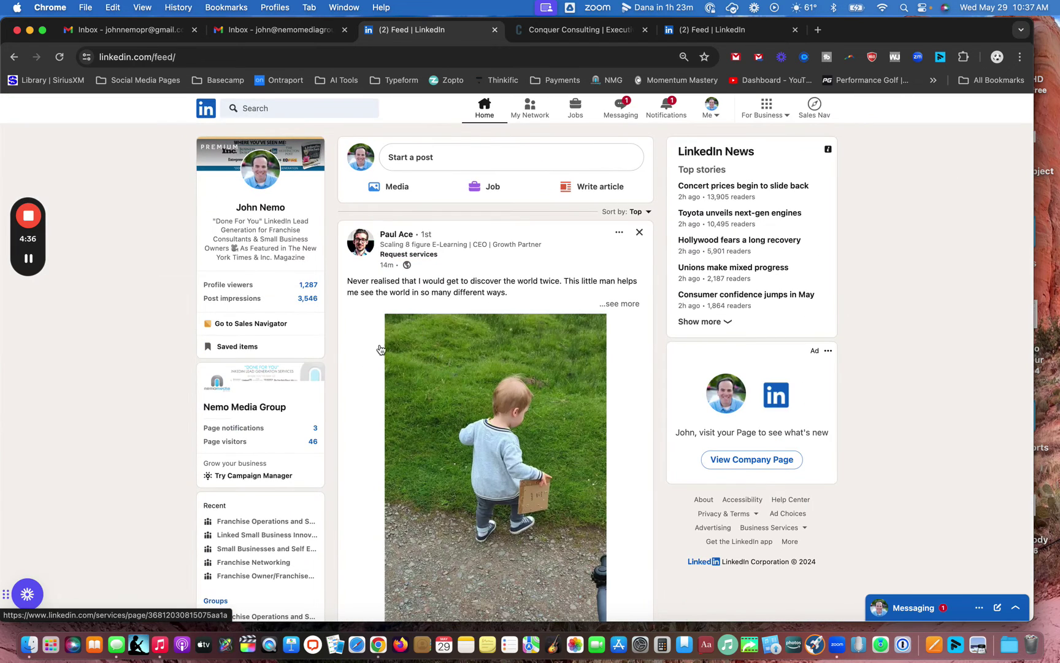
scroll(137, 425, down, 4)
scroll(137, 425, down, 15)
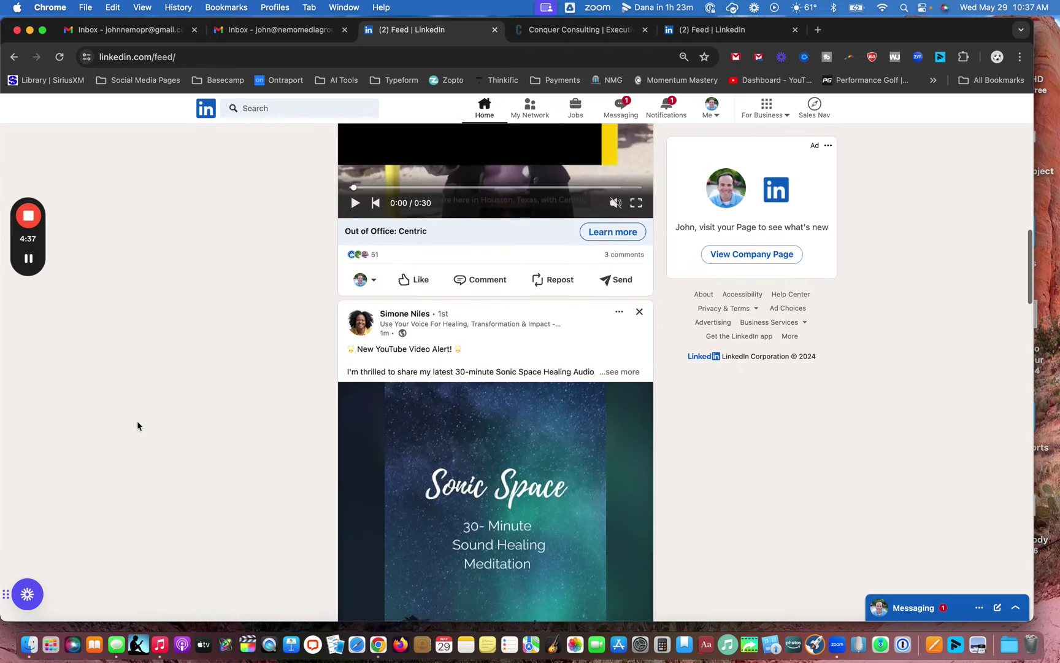
scroll(138, 425, down, 15)
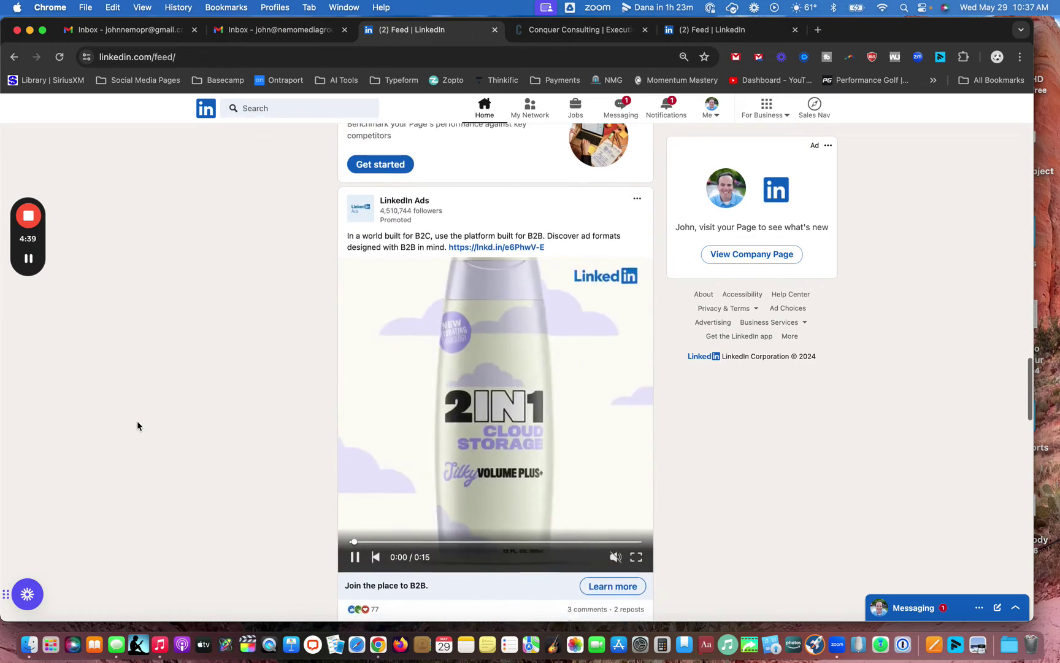
scroll(138, 425, down, 10)
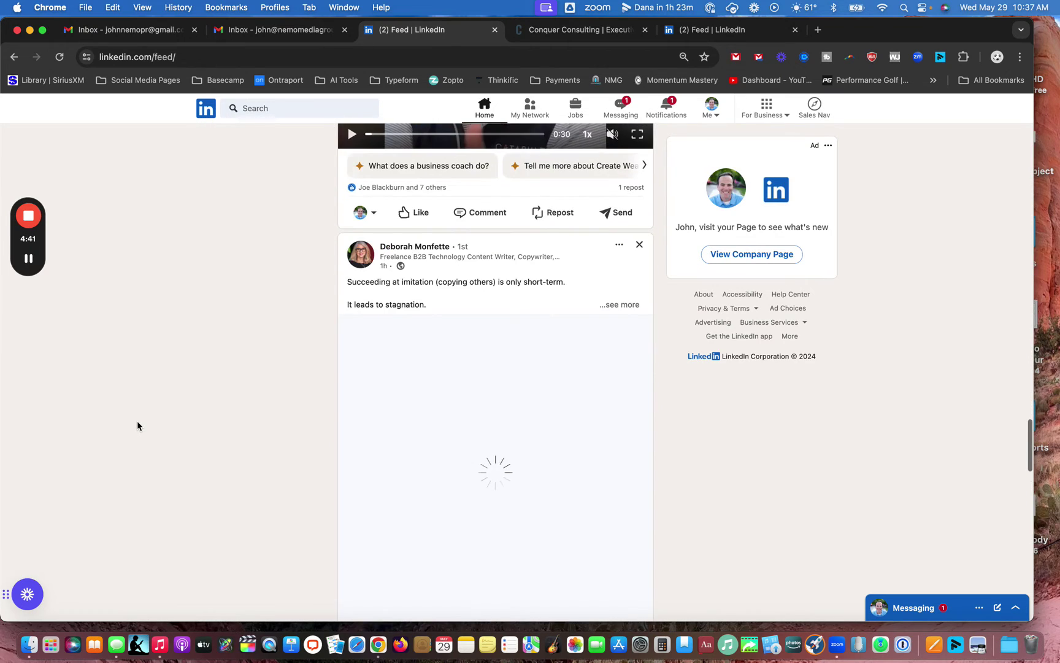
scroll(371, 446, down, 5)
scroll(265, 425, down, 15)
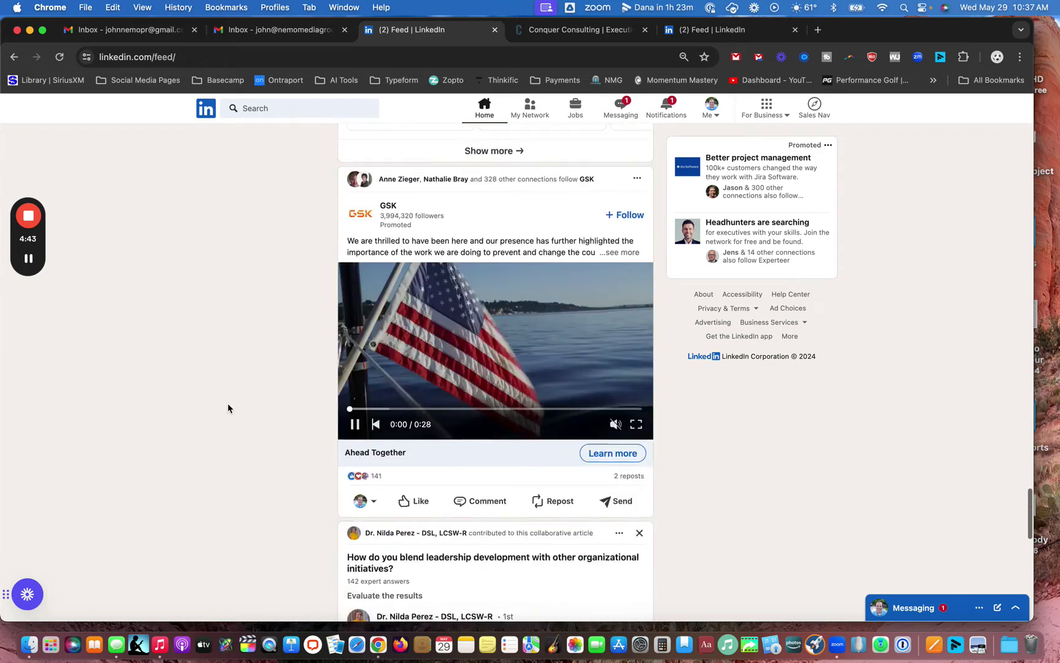
scroll(228, 405, down, 15)
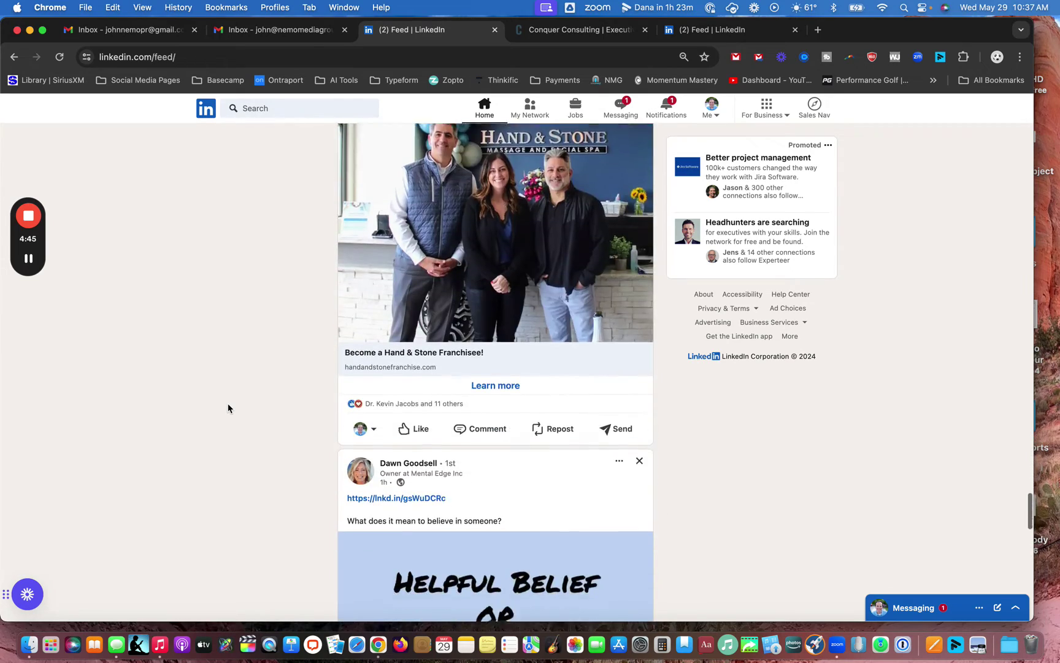
scroll(228, 403, up, 20)
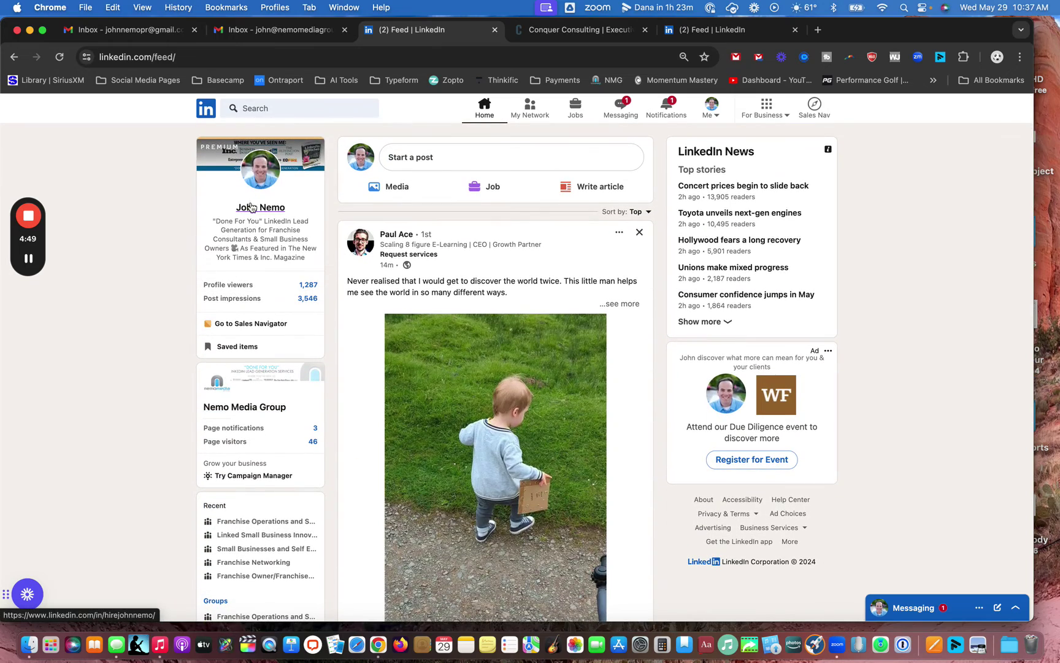
scroll(365, 157, up, 5)
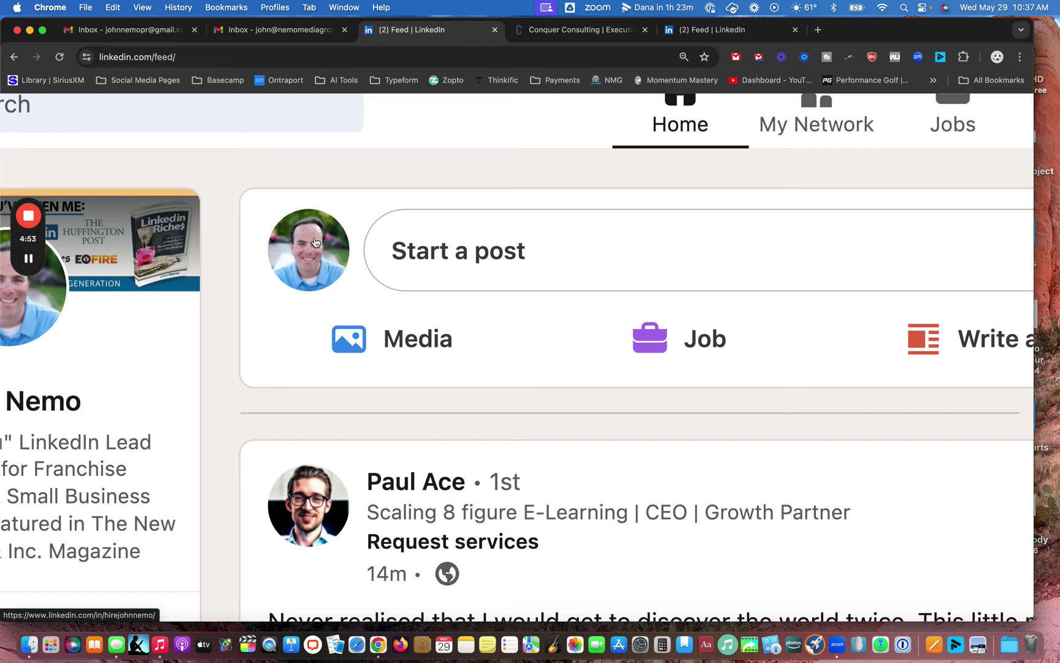
scroll(316, 242, down, 5)
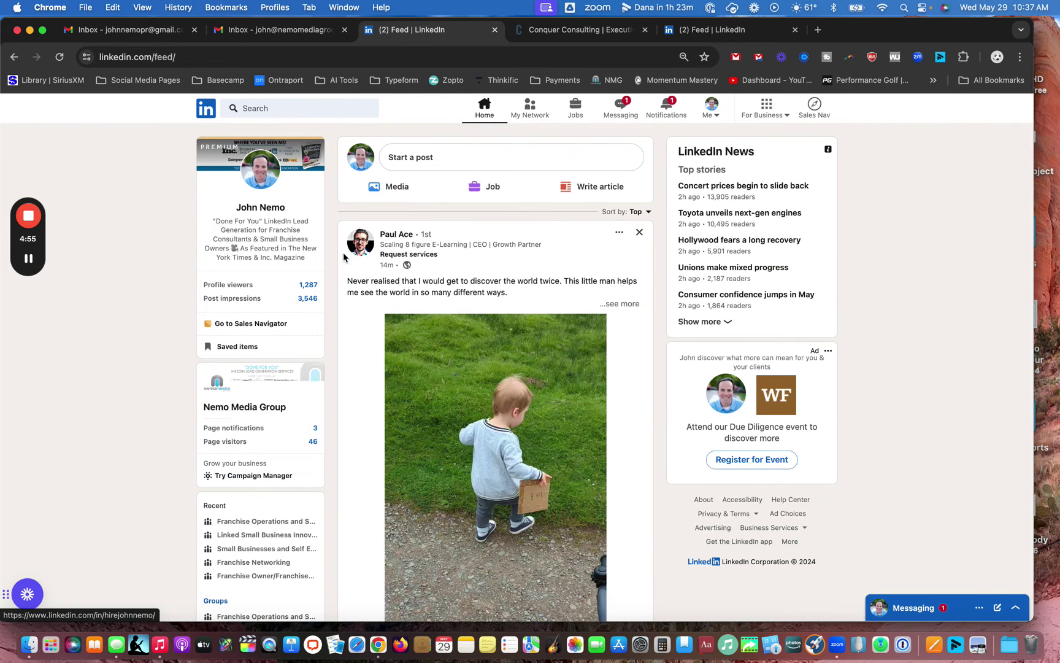